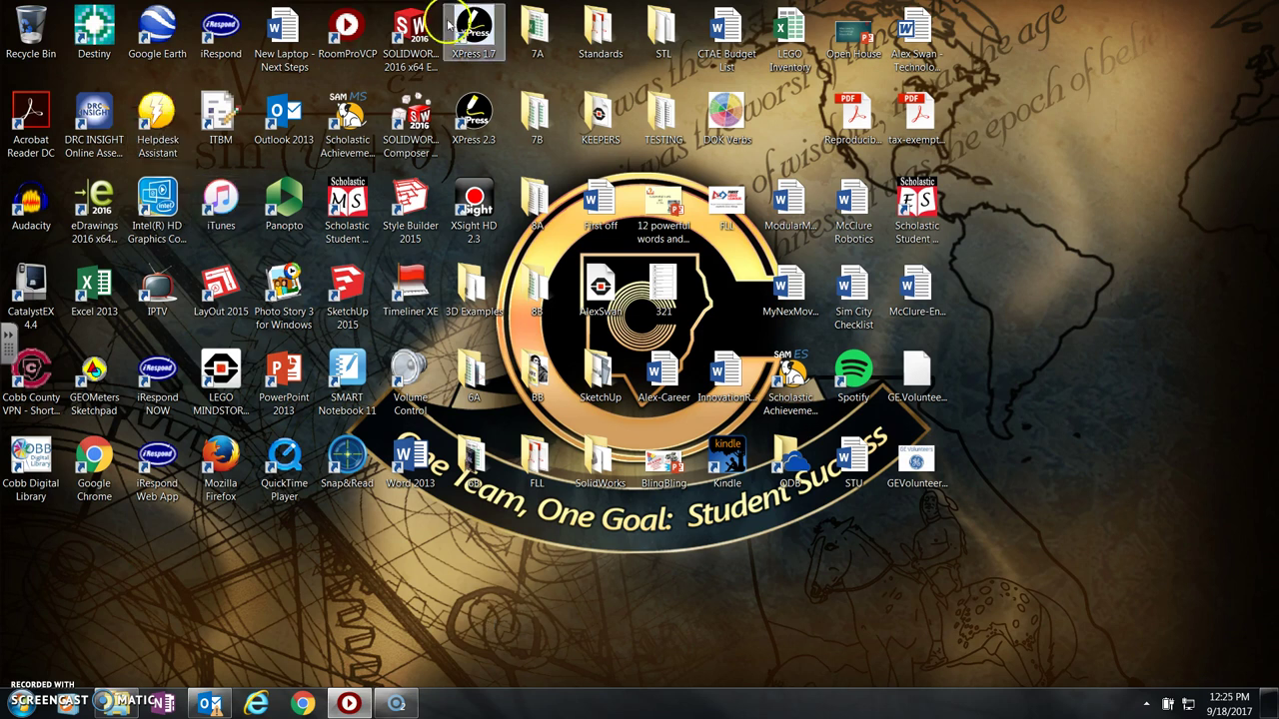
Step: Launch SOLIDWORKS 2016 from its desktop shortcut, cancelling the first start and relaunching it
{"action": "left_click", "coordinate": [410, 24]}
{"action": "double_click", "coordinate": [411, 30]}
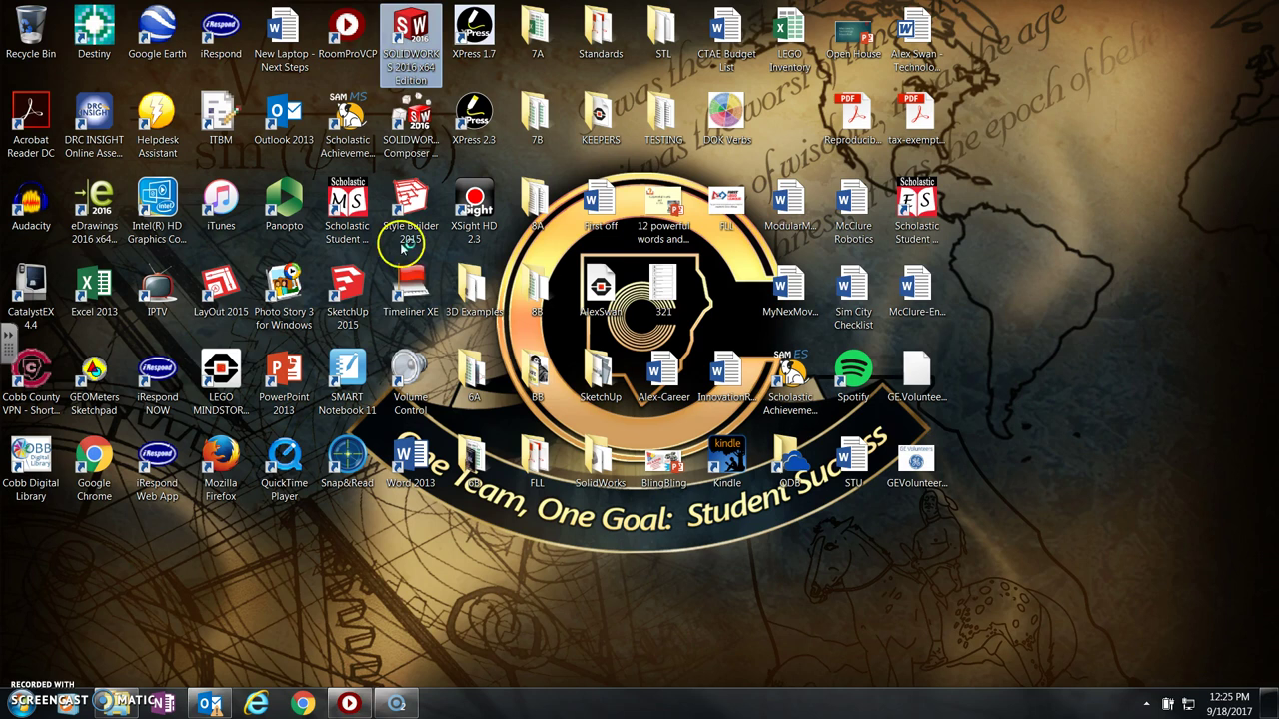
{"action": "left_click", "coordinate": [779, 234]}
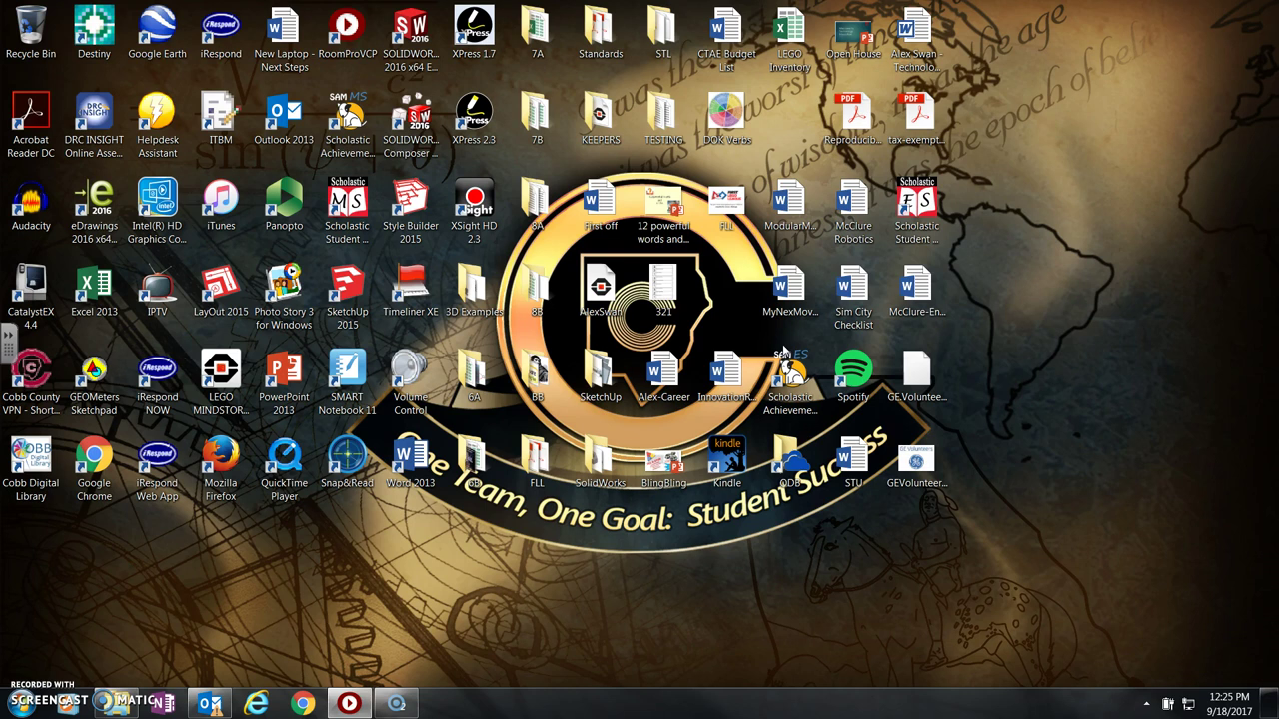
{"action": "left_click", "coordinate": [681, 679]}
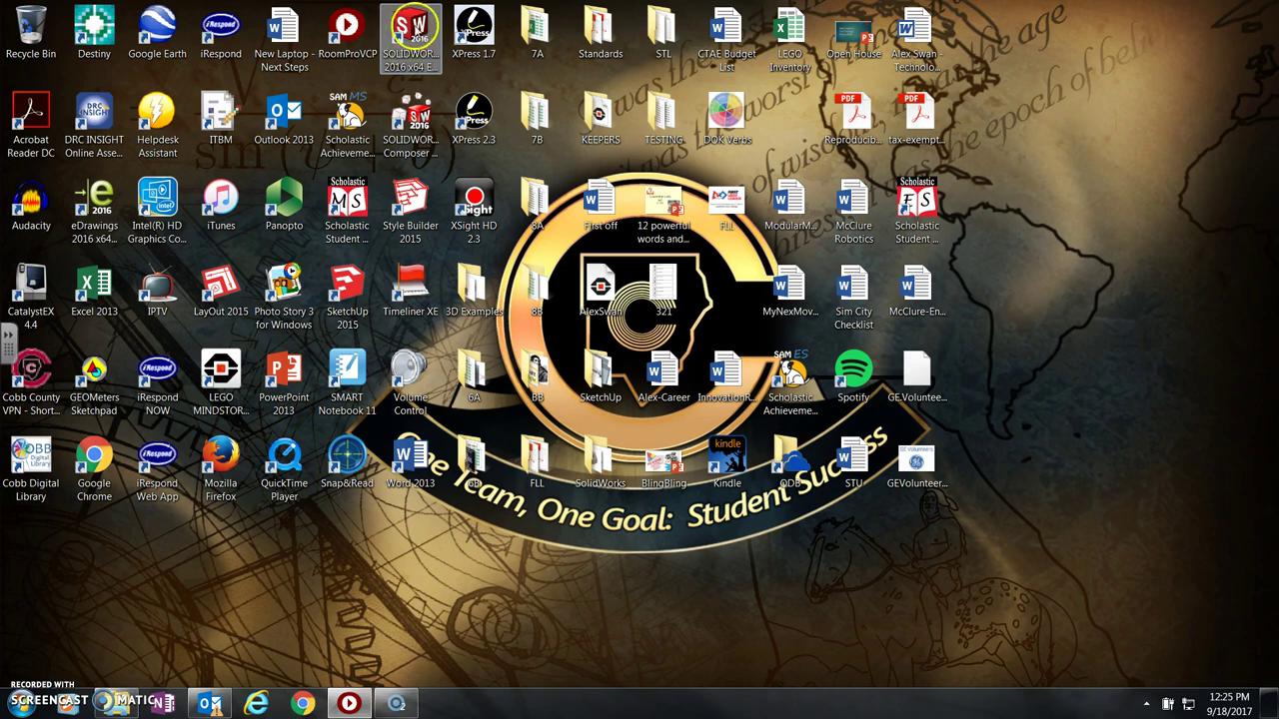
{"action": "left_click", "coordinate": [409, 38]}
{"action": "double_click", "coordinate": [411, 34]}
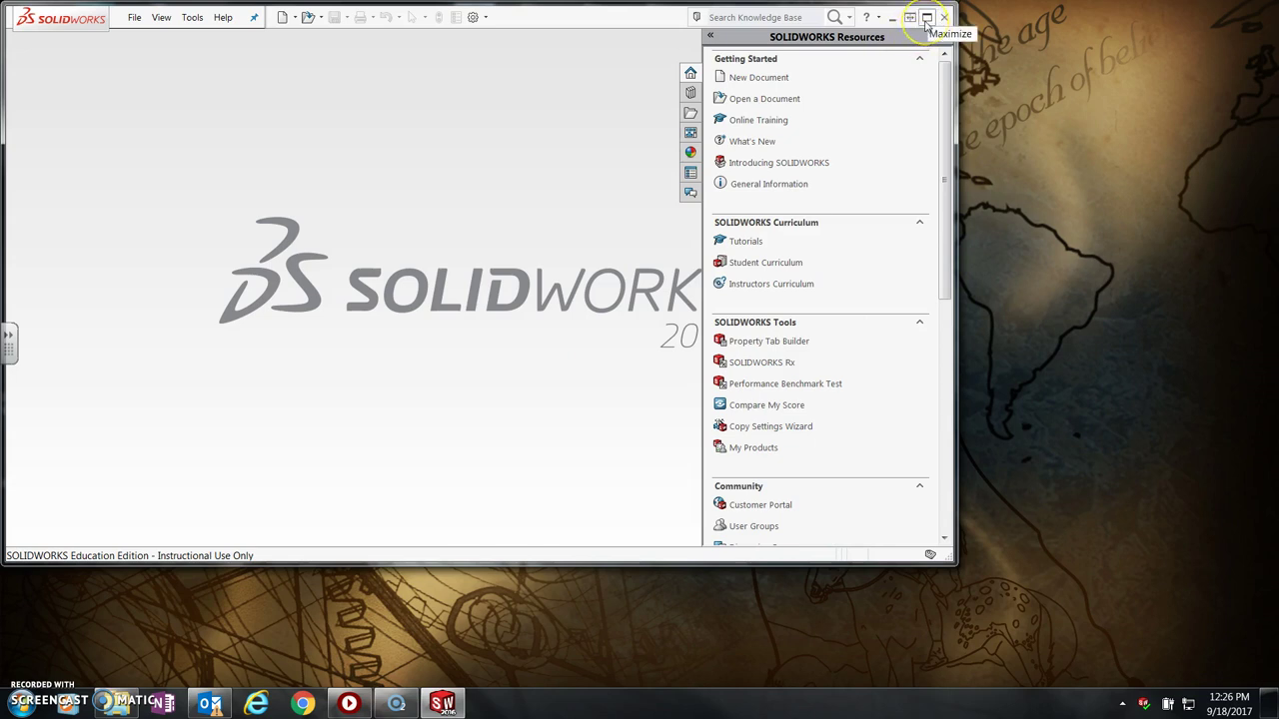
Step: Maximize the SOLIDWORKS window, then hide and reopen the Resources panel
{"action": "left_click", "coordinate": [926, 19]}
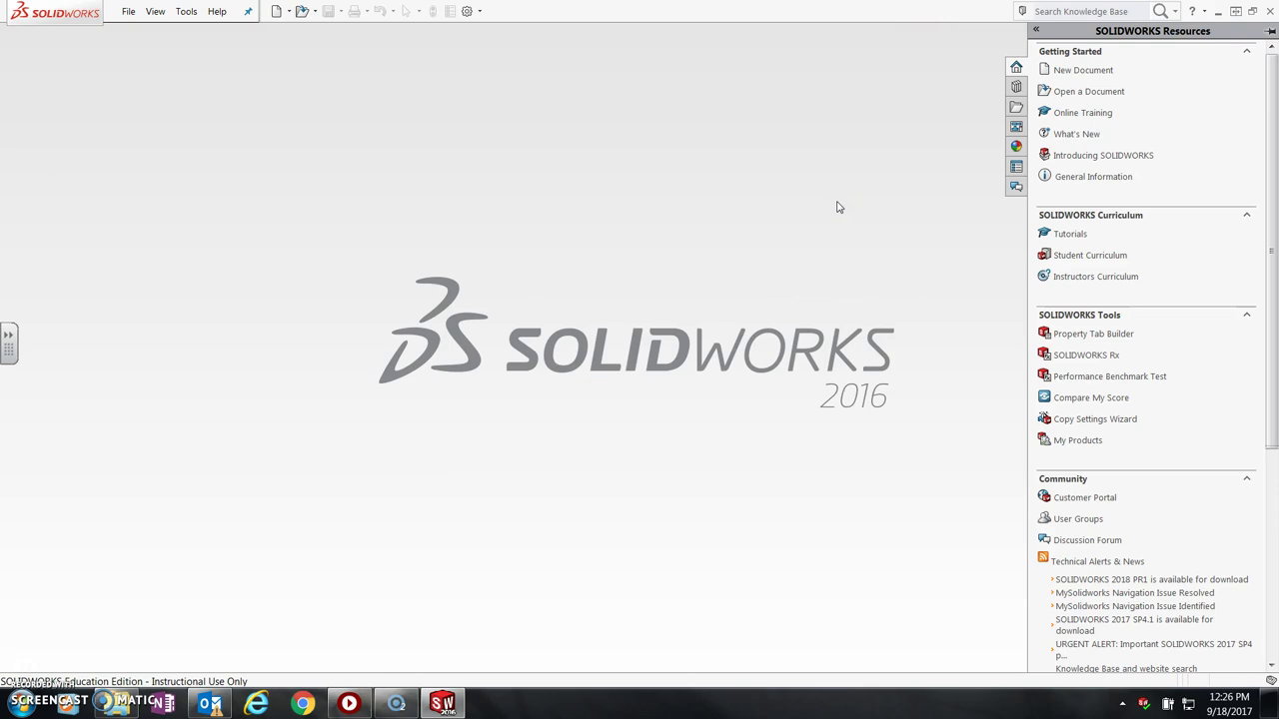
{"action": "left_click", "coordinate": [618, 483]}
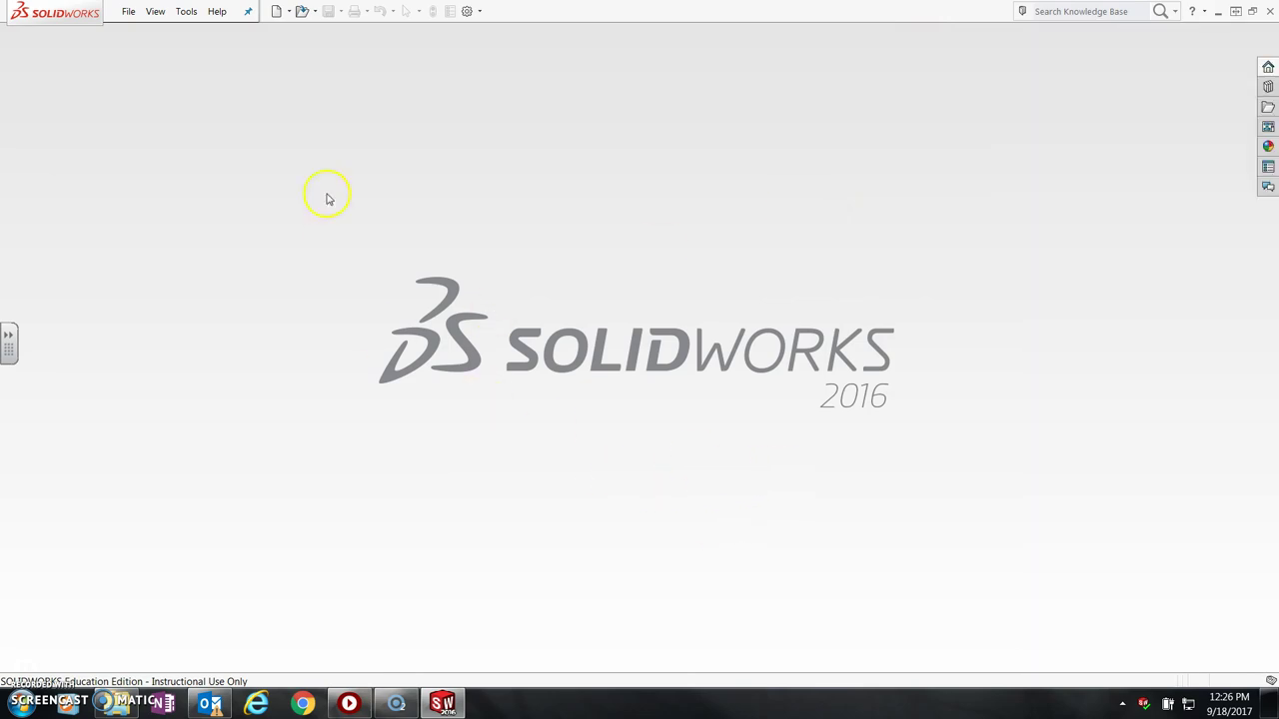
{"action": "left_click", "coordinate": [1267, 68]}
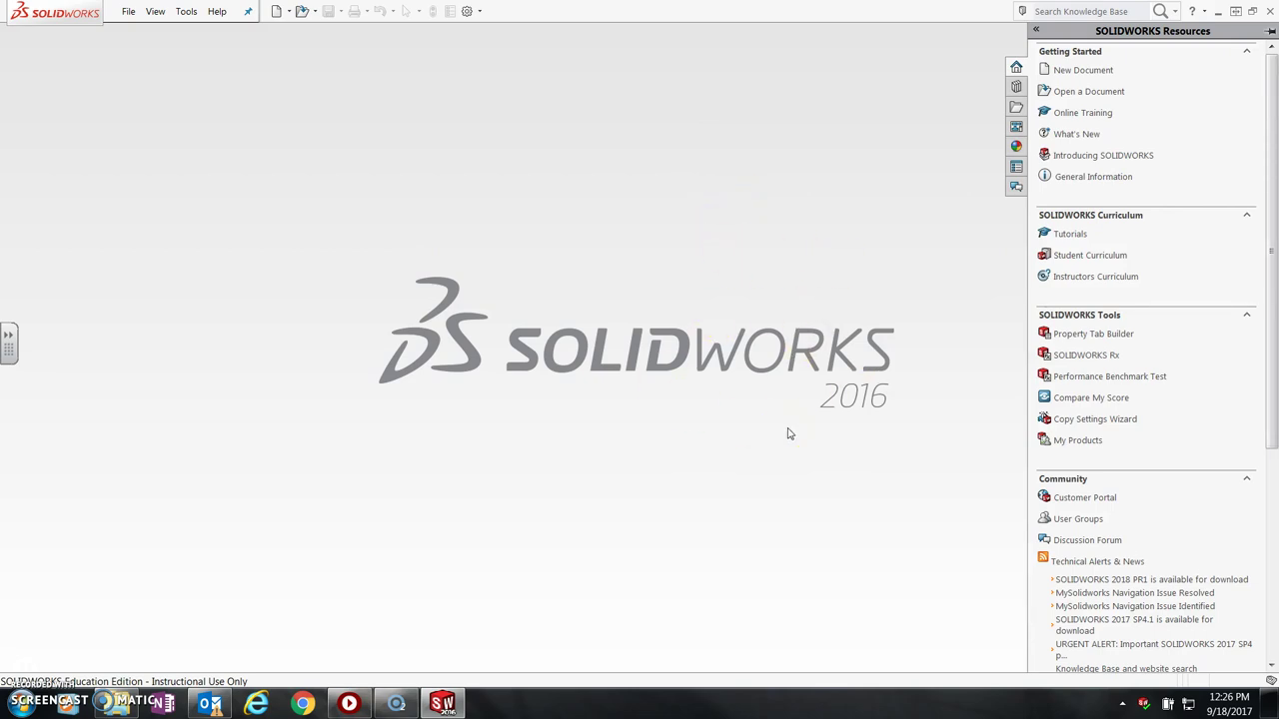
{"action": "left_click", "coordinate": [762, 446]}
Step: Pin the menu bar with the pushpin so the menu names stay visible
{"action": "left_click", "coordinate": [248, 12]}
{"action": "left_click", "coordinate": [249, 13]}
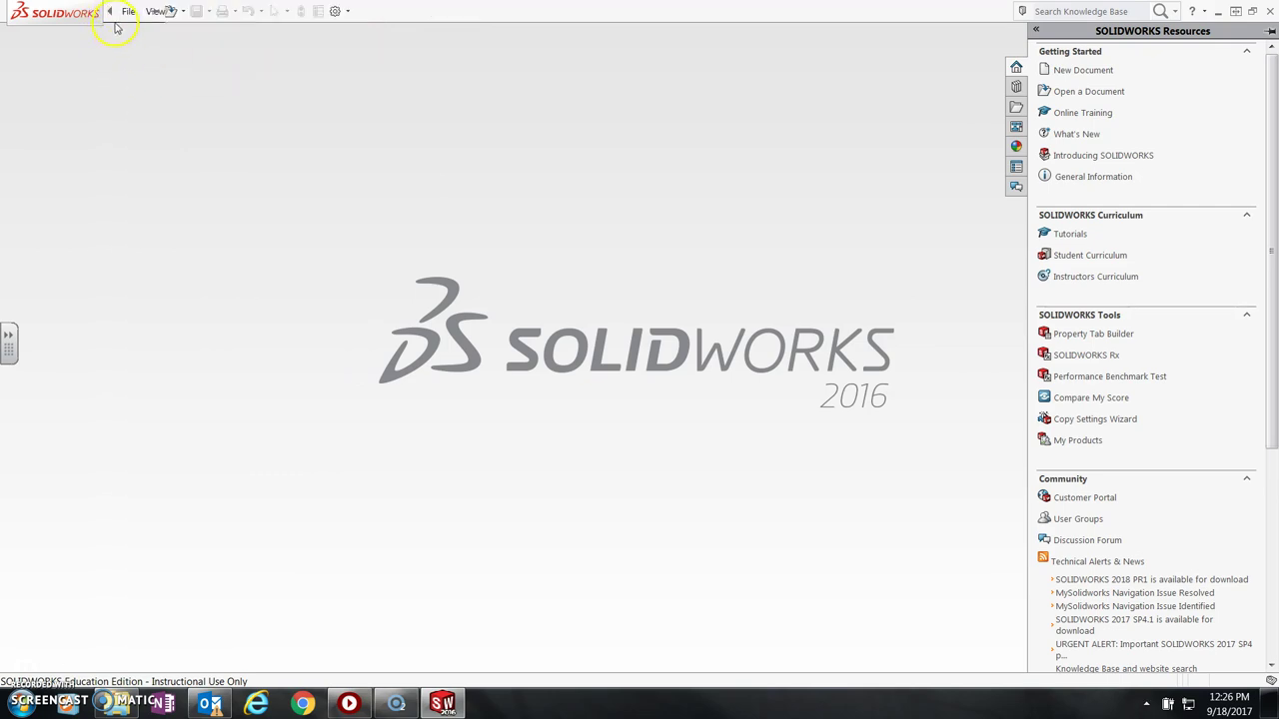
{"action": "left_click", "coordinate": [129, 12]}
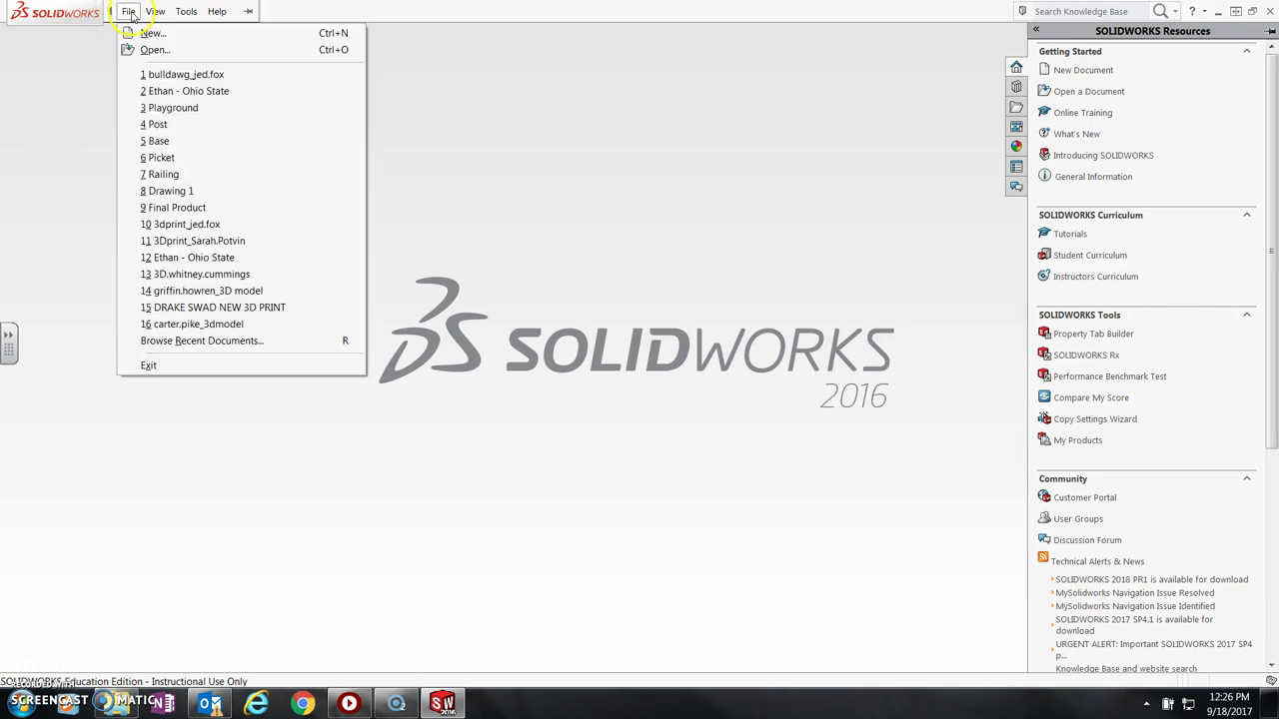
{"action": "left_click", "coordinate": [88, 67]}
{"action": "mouse_move", "coordinate": [110, 11]}
{"action": "left_click", "coordinate": [209, 16]}
{"action": "left_click", "coordinate": [249, 11]}
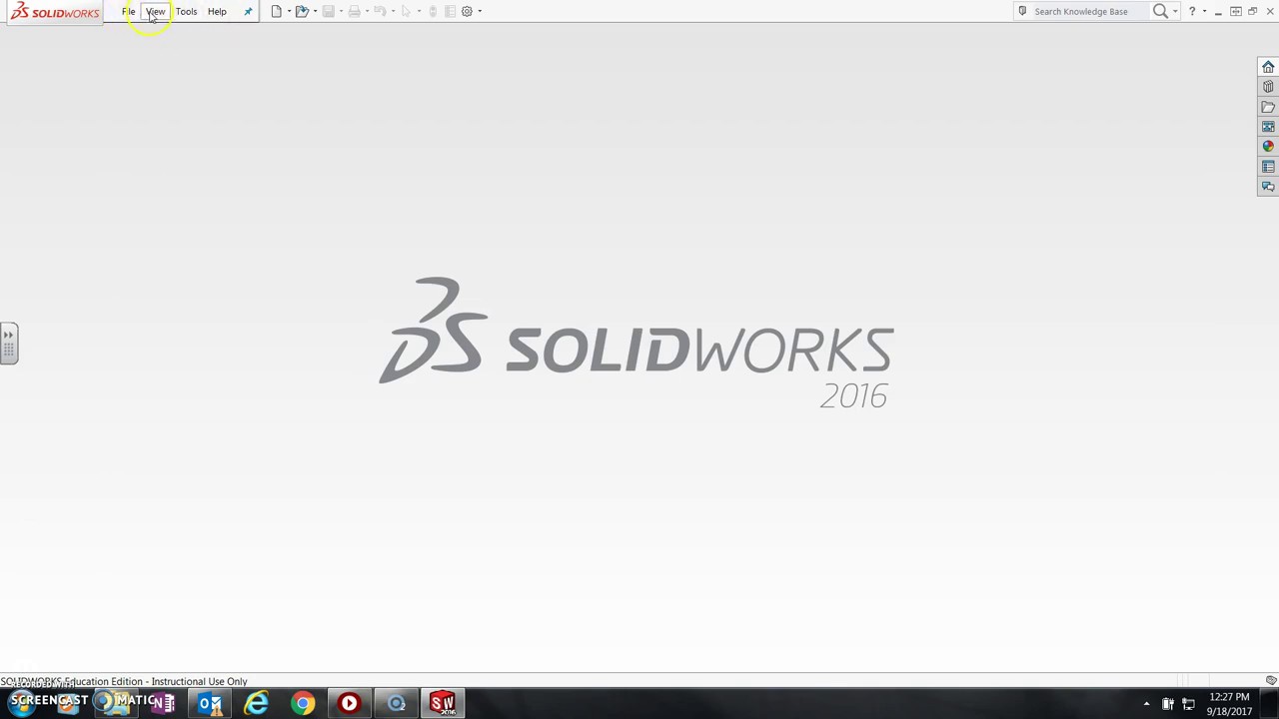
Step: Toggle the SOLIDWORKS Resources task pane from the Home tab, leaving it closed
{"action": "left_click", "coordinate": [1266, 68]}
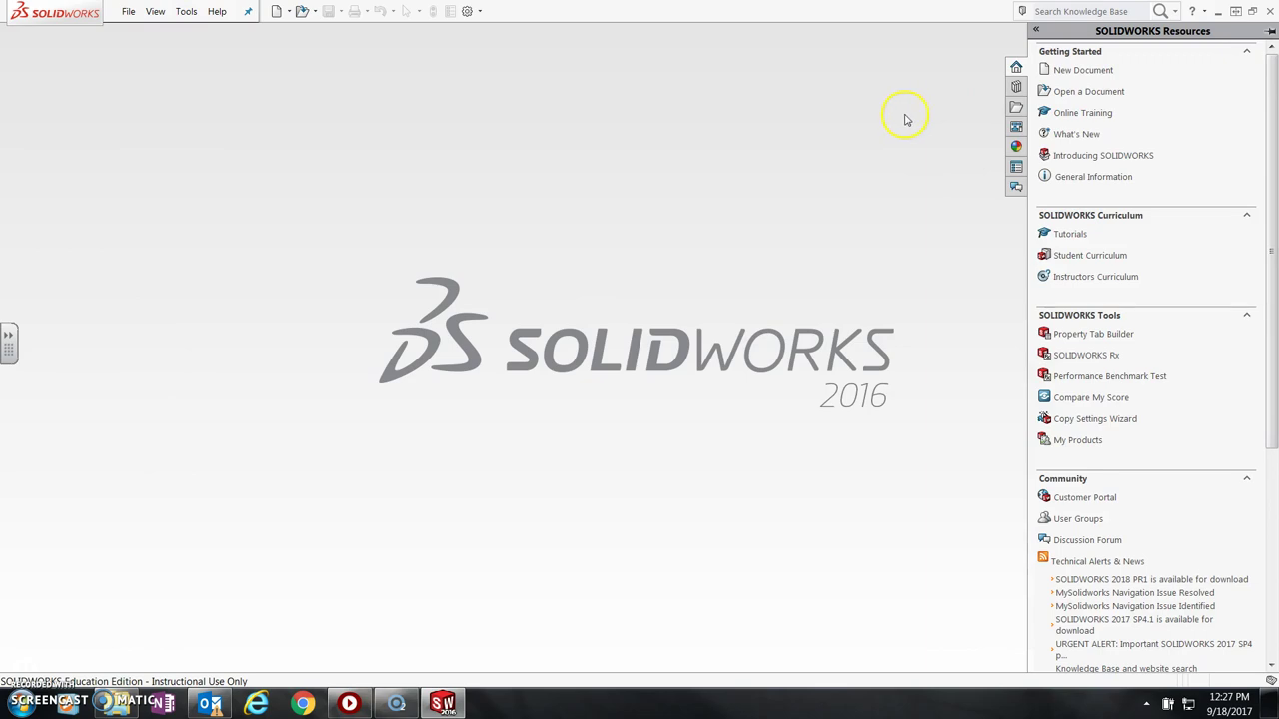
{"action": "left_click", "coordinate": [1266, 67]}
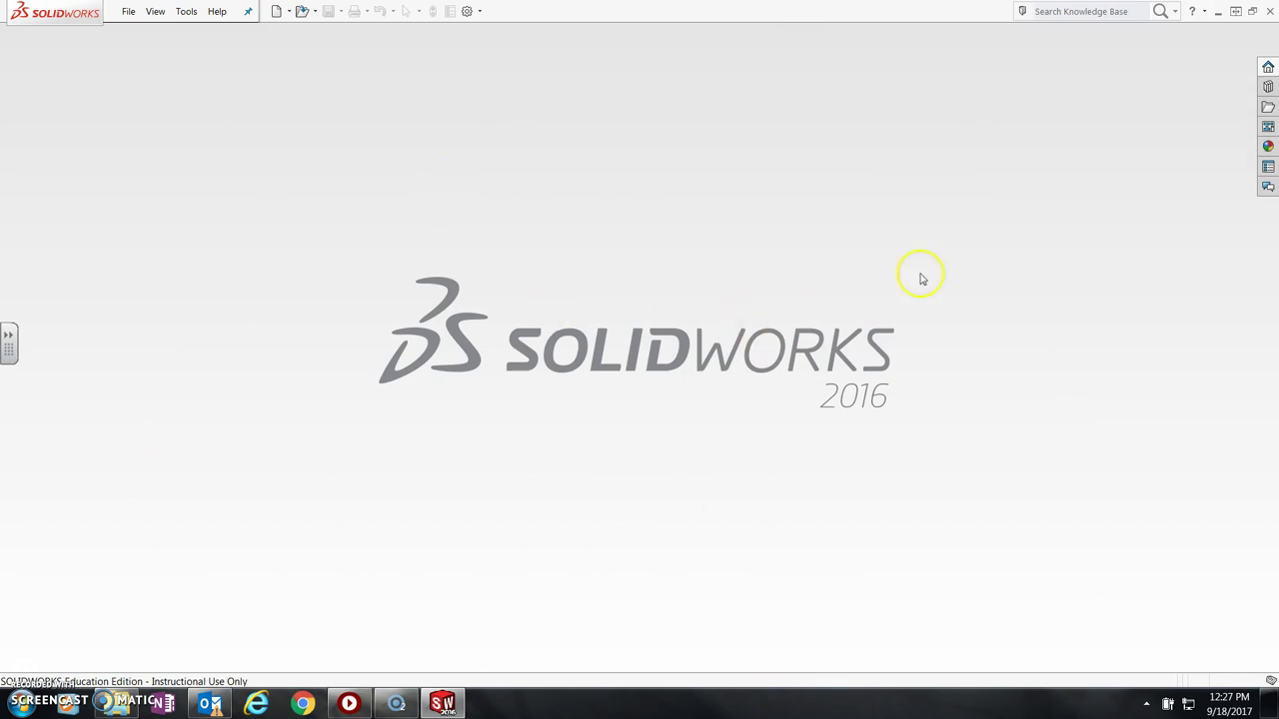
{"action": "left_click", "coordinate": [1266, 68]}
{"action": "left_click", "coordinate": [1266, 68]}
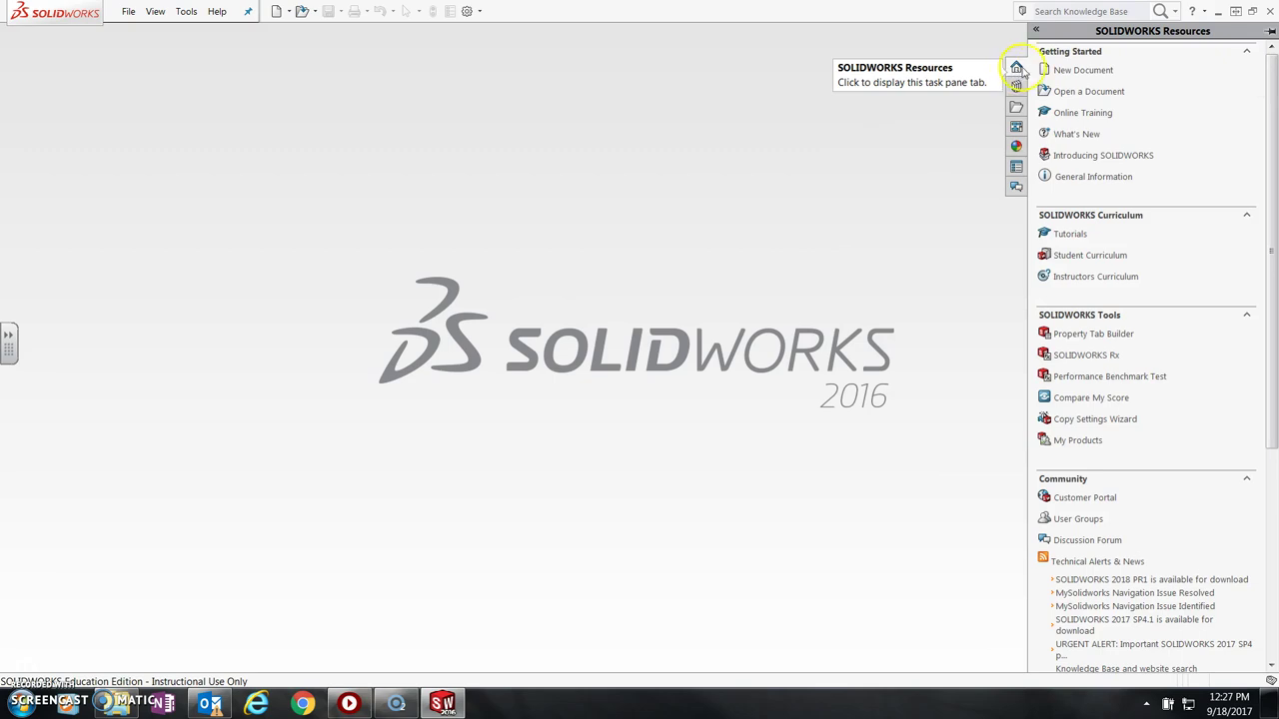
Step: Create a new Part document, Part1, from the New SOLIDWORKS Document dialog
{"action": "left_click", "coordinate": [1075, 72]}
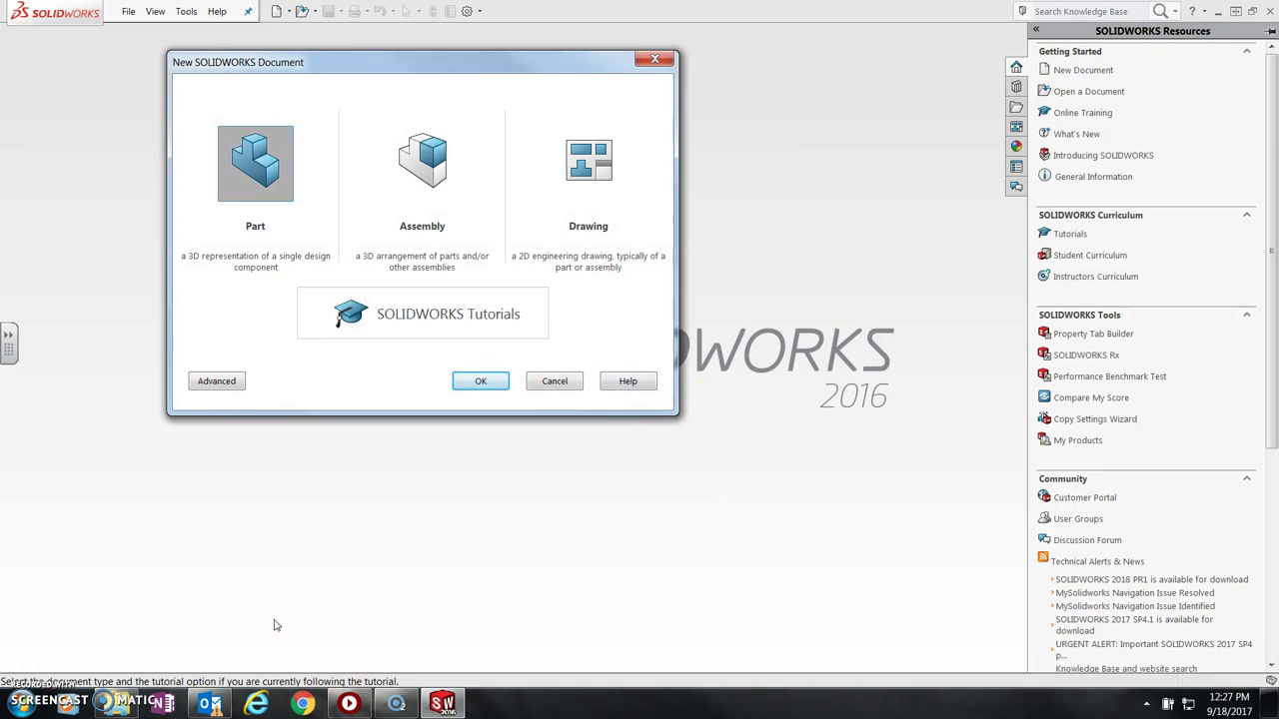
{"action": "left_click", "coordinate": [216, 380]}
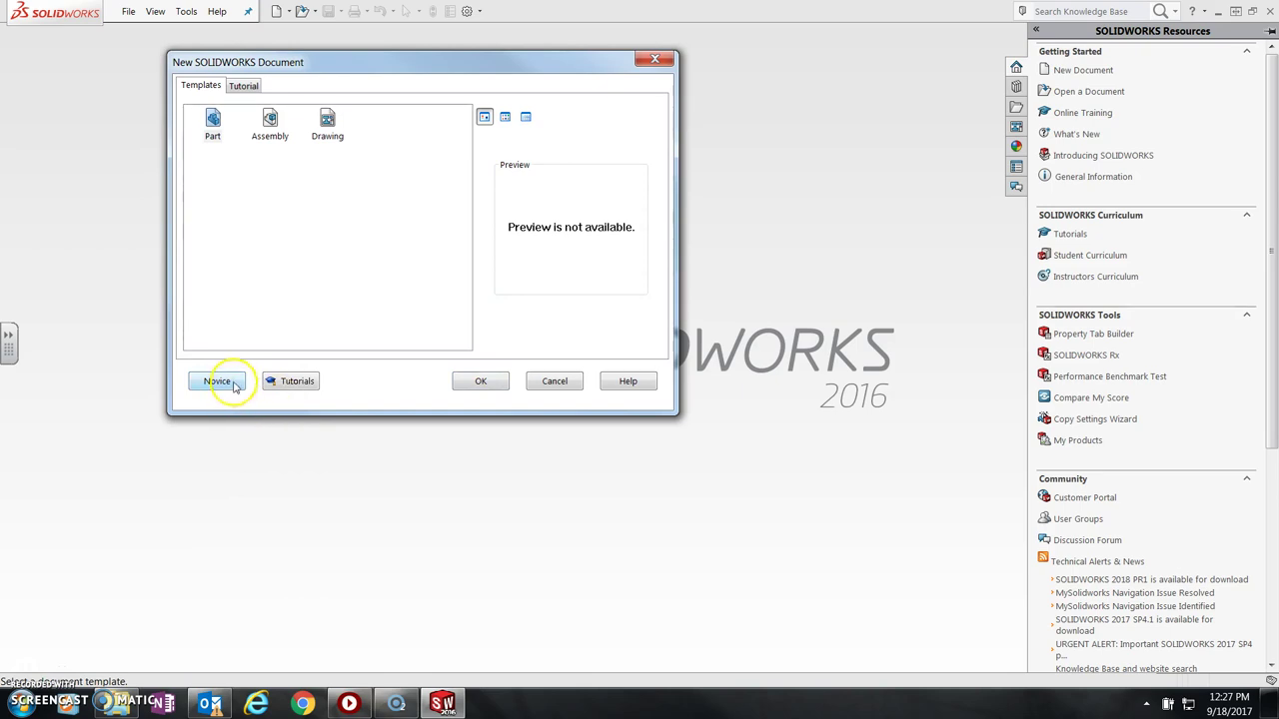
{"action": "left_click", "coordinate": [231, 384]}
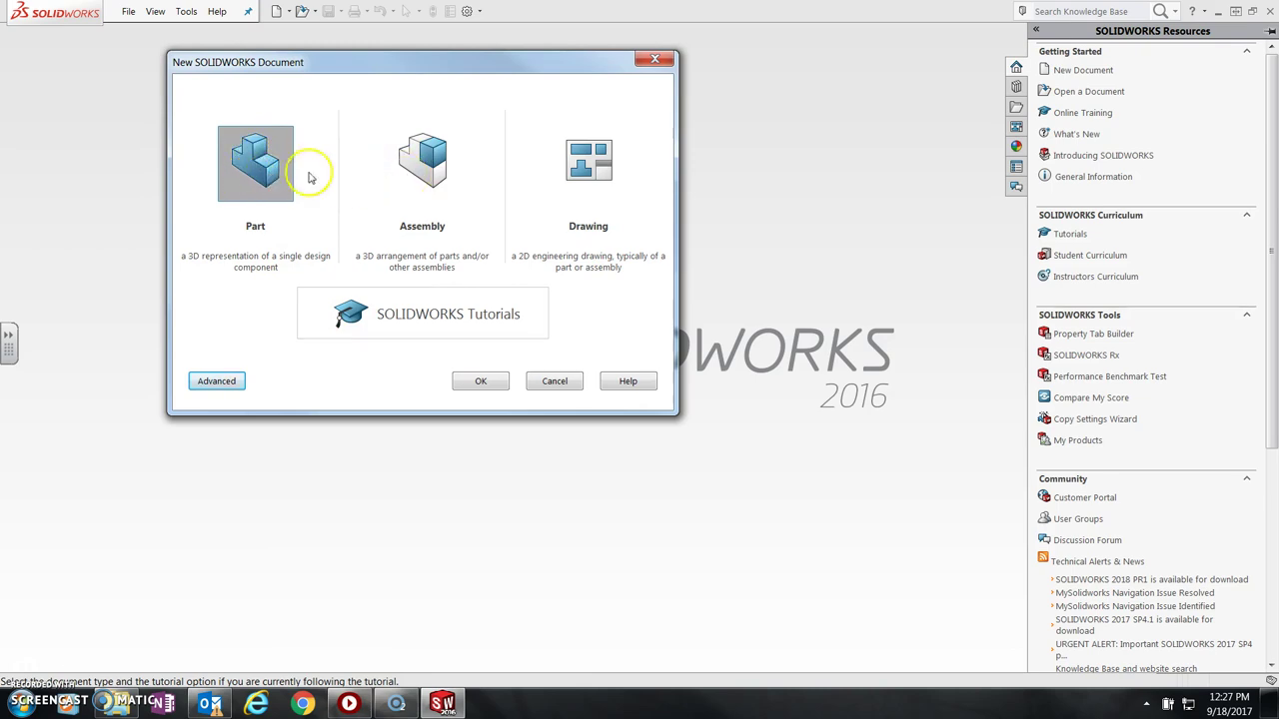
{"action": "left_click", "coordinate": [419, 155]}
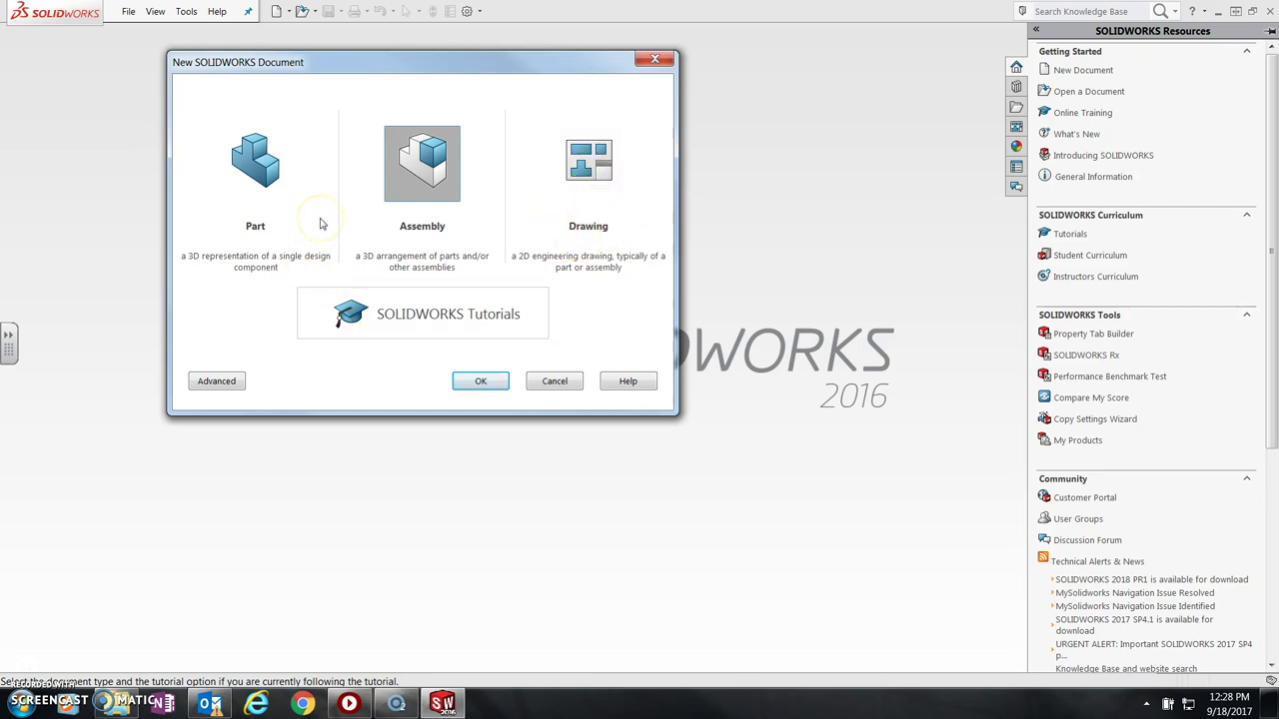
{"action": "left_click", "coordinate": [263, 216]}
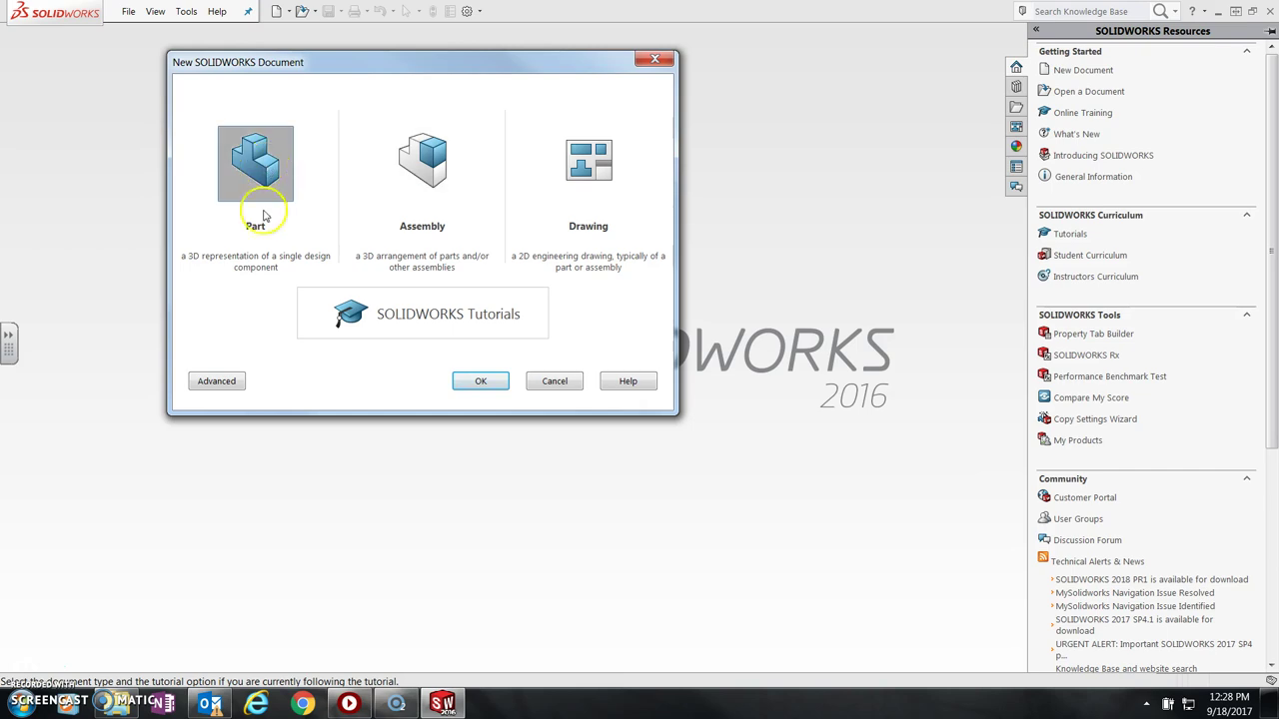
{"action": "left_click", "coordinate": [483, 381]}
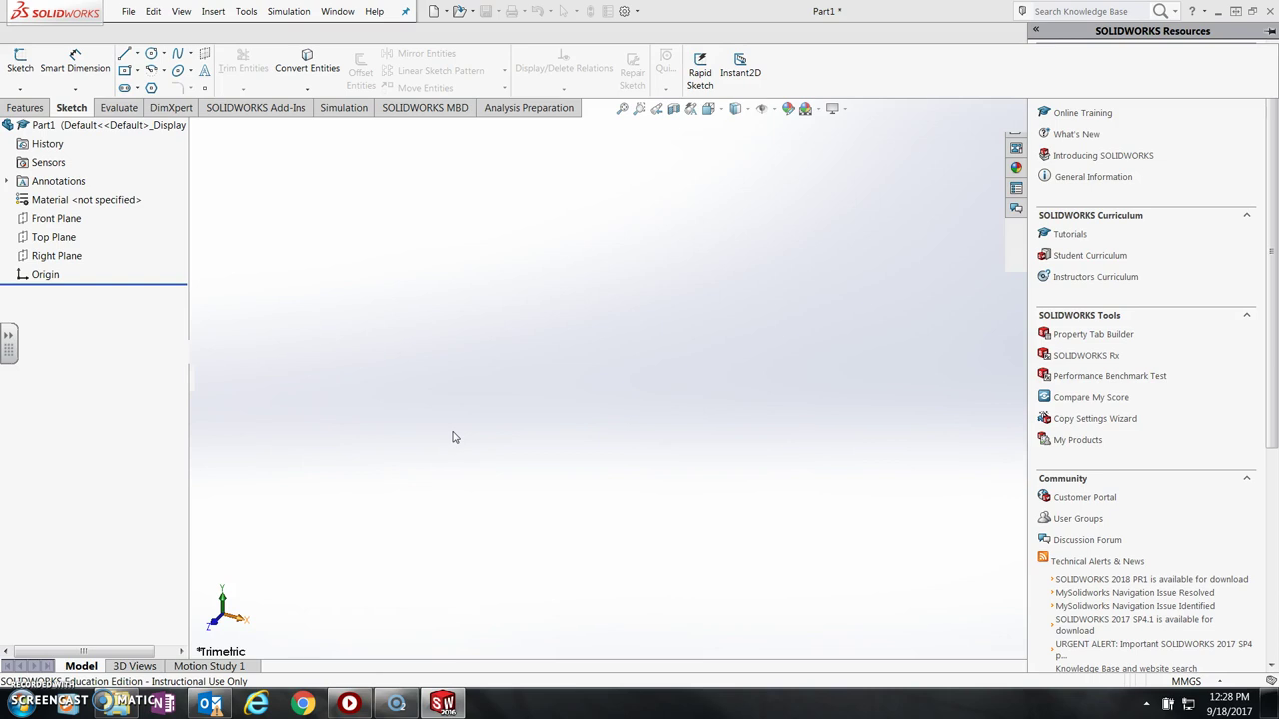
Step: Turn off 'Lock CommandManager and toolbars' on the Customize dialog's Toolbars tab
{"action": "left_click", "coordinate": [636, 12]}
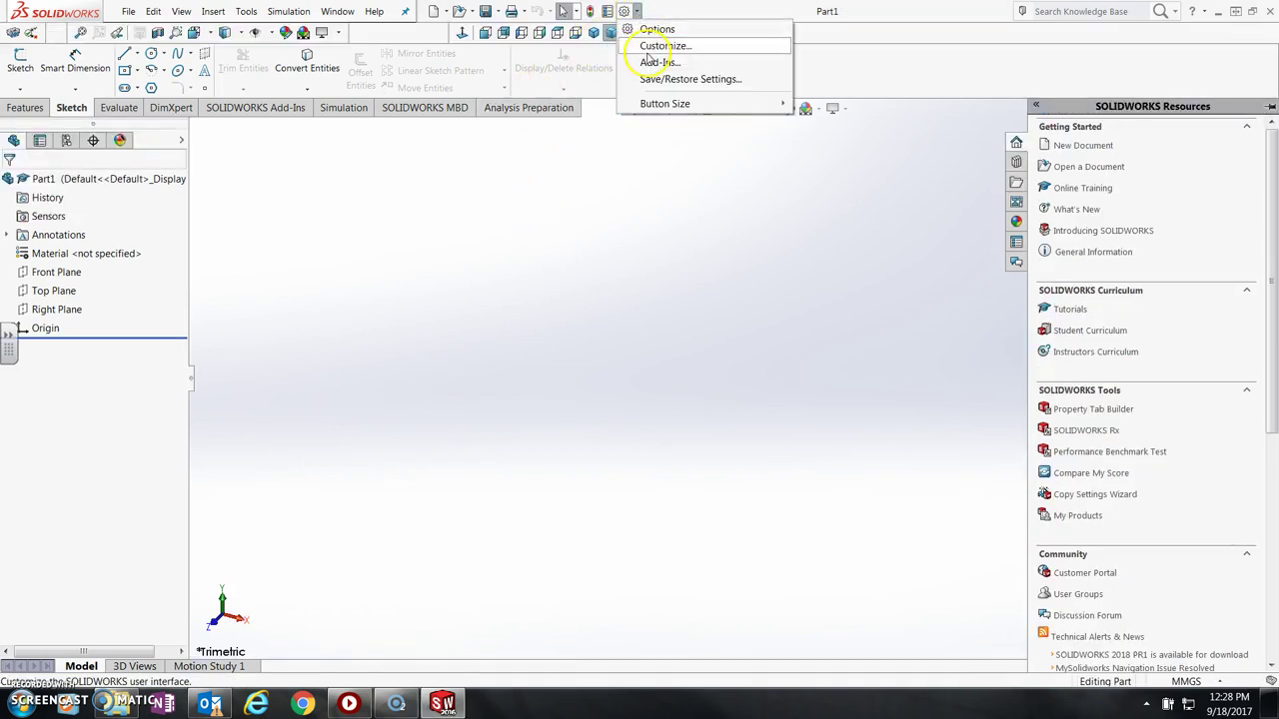
{"action": "left_click", "coordinate": [649, 47]}
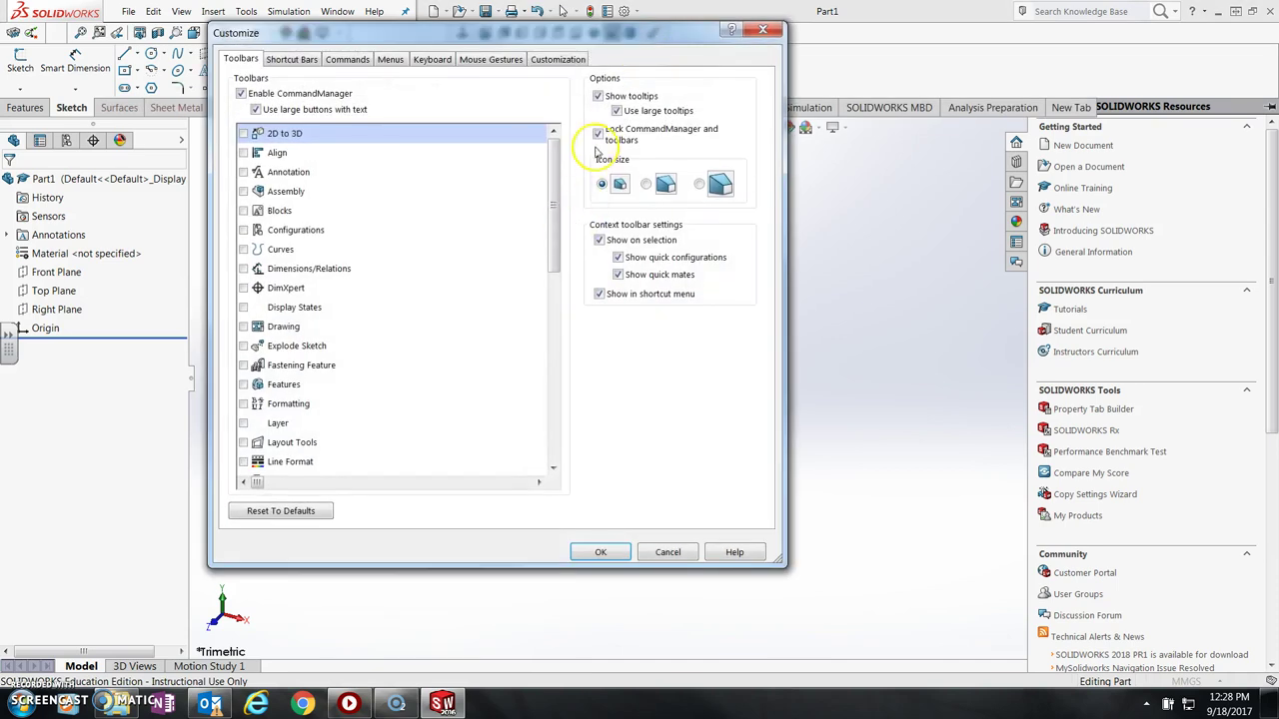
{"action": "left_click", "coordinate": [597, 134]}
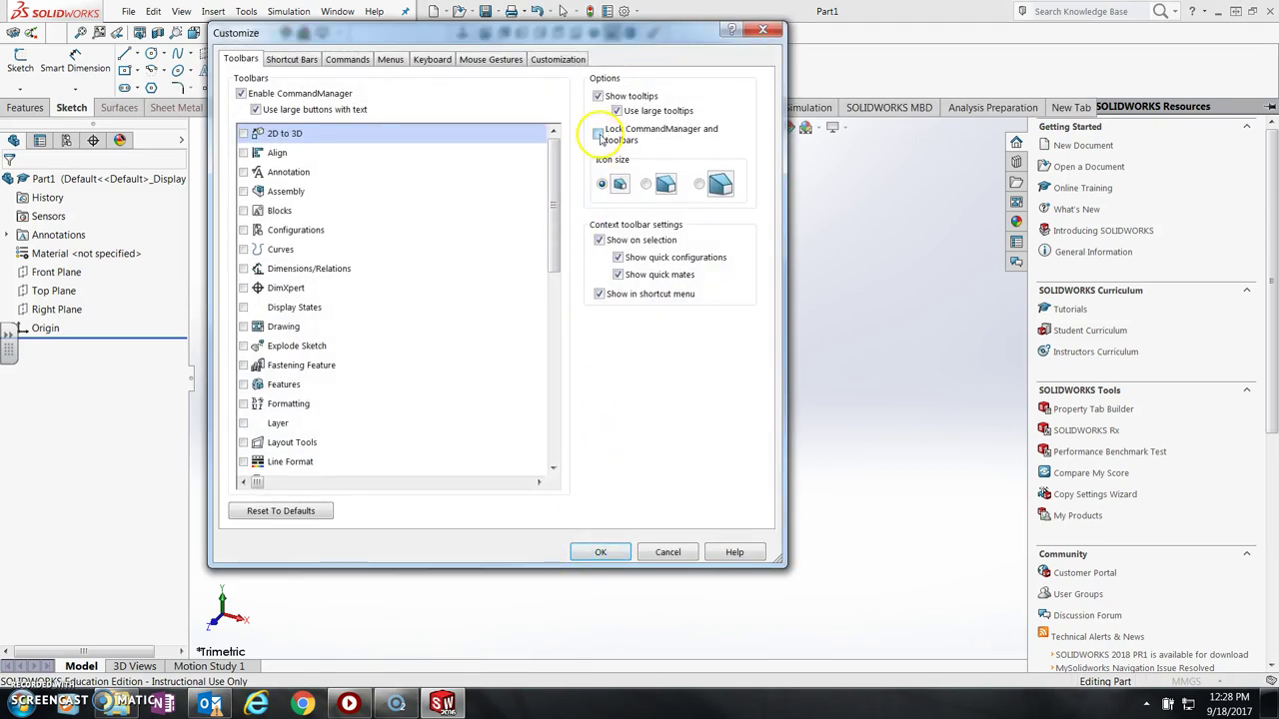
{"action": "left_click", "coordinate": [591, 549]}
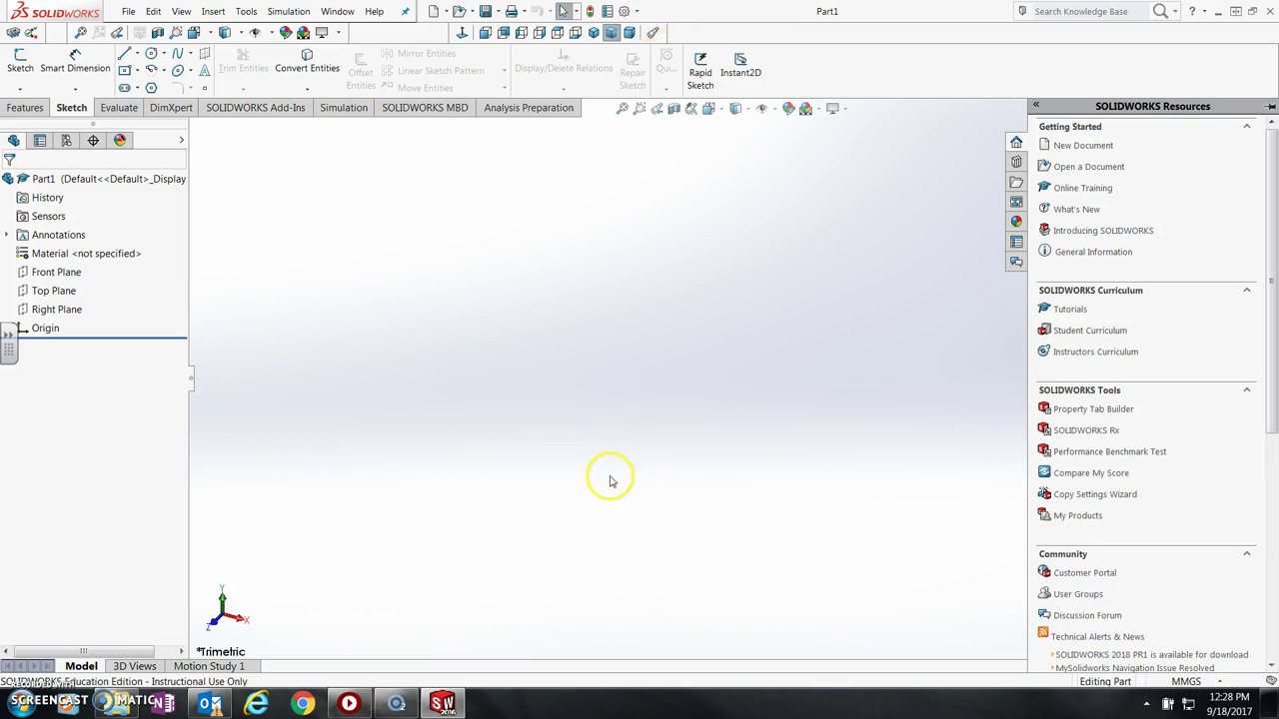
Step: Switch the part's status-bar units to IPS, then back to MMGS
{"action": "left_click", "coordinate": [1184, 681]}
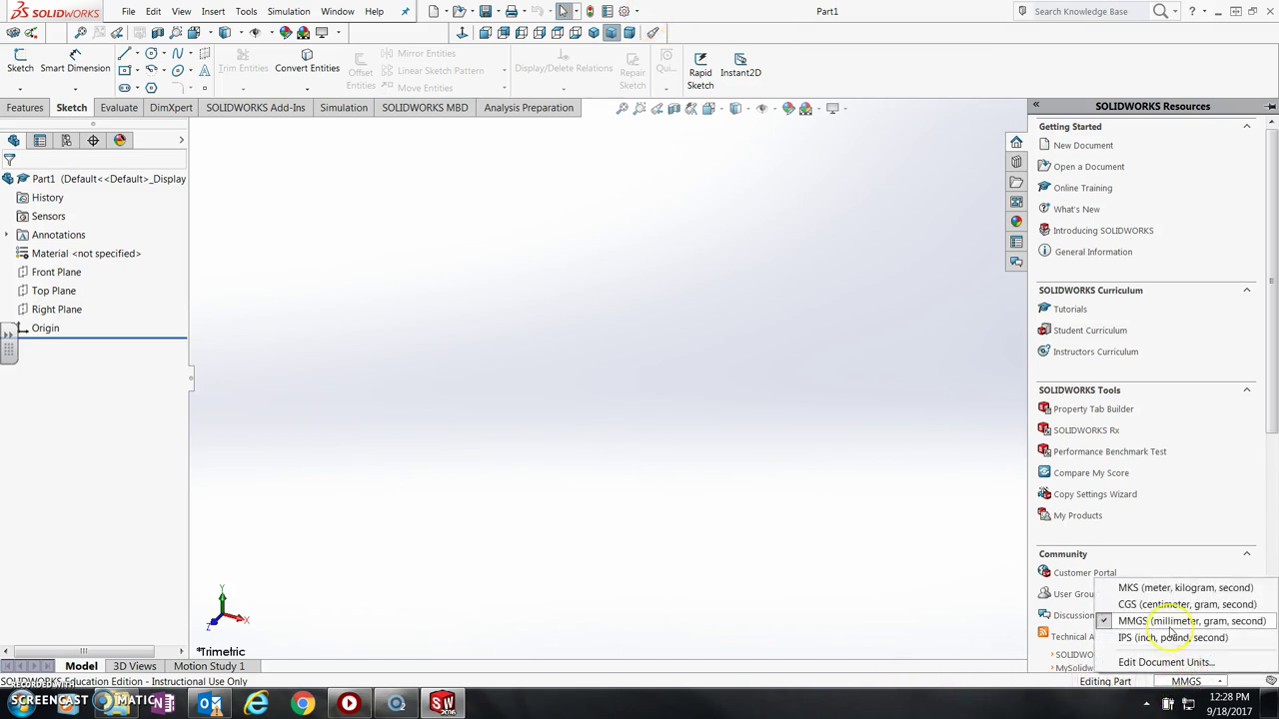
{"action": "left_click", "coordinate": [1079, 651]}
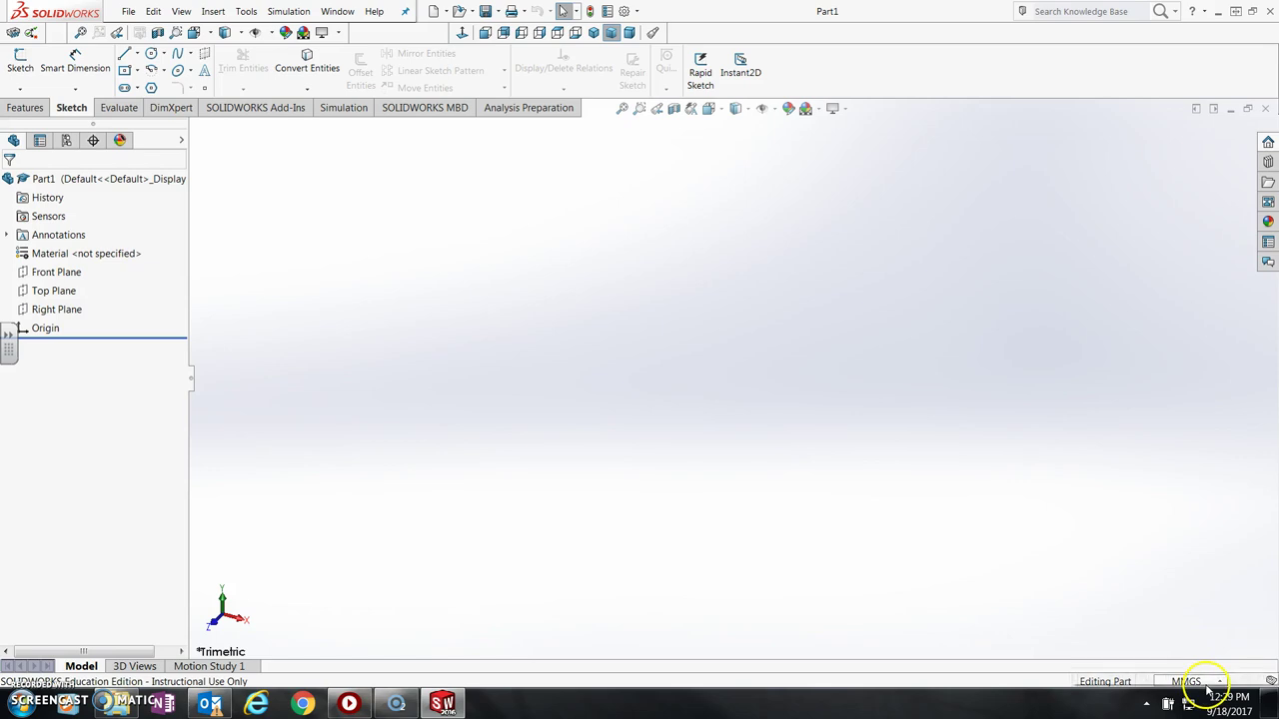
{"action": "left_click", "coordinate": [1206, 684]}
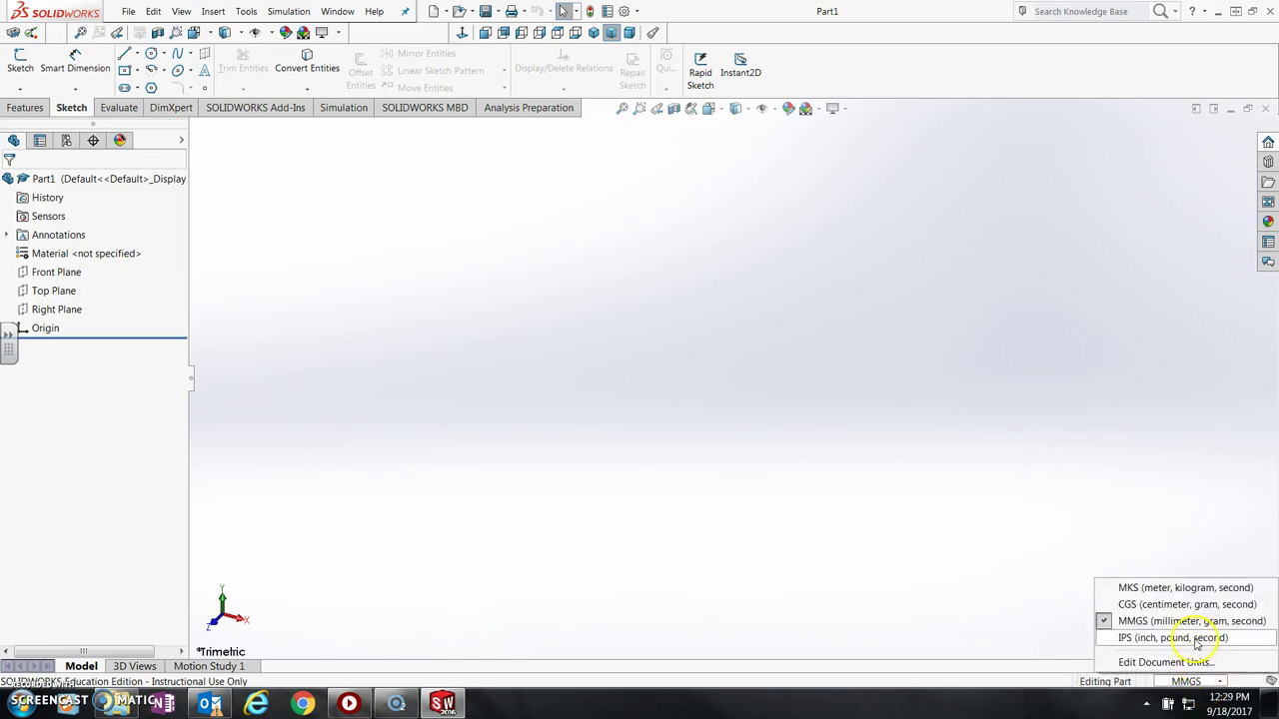
{"action": "left_click", "coordinate": [1196, 639]}
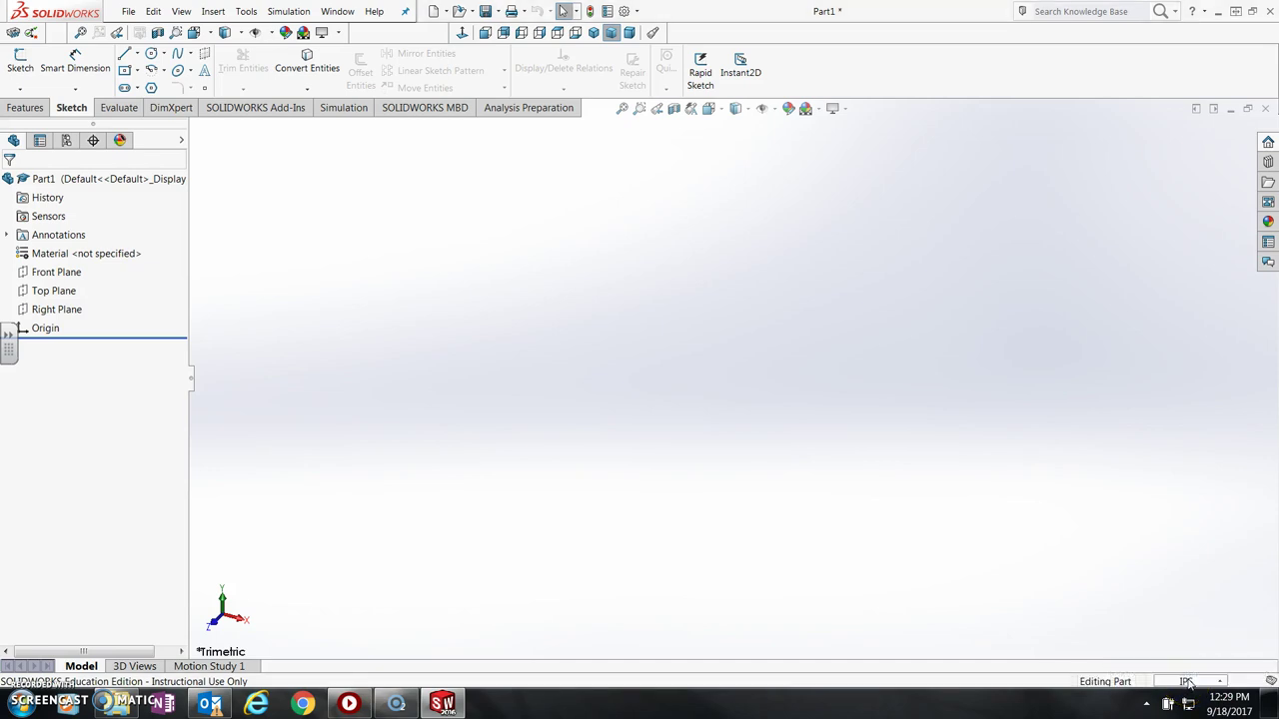
{"action": "left_click", "coordinate": [1218, 682]}
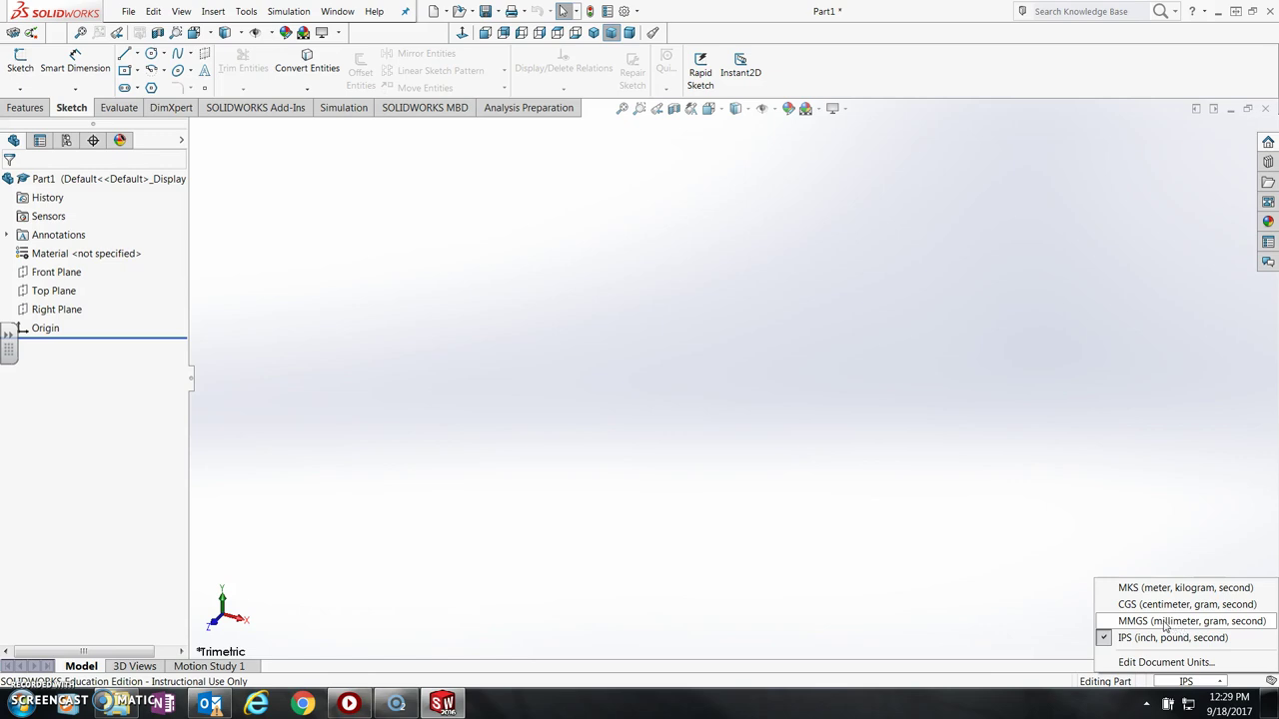
{"action": "left_click", "coordinate": [1175, 622]}
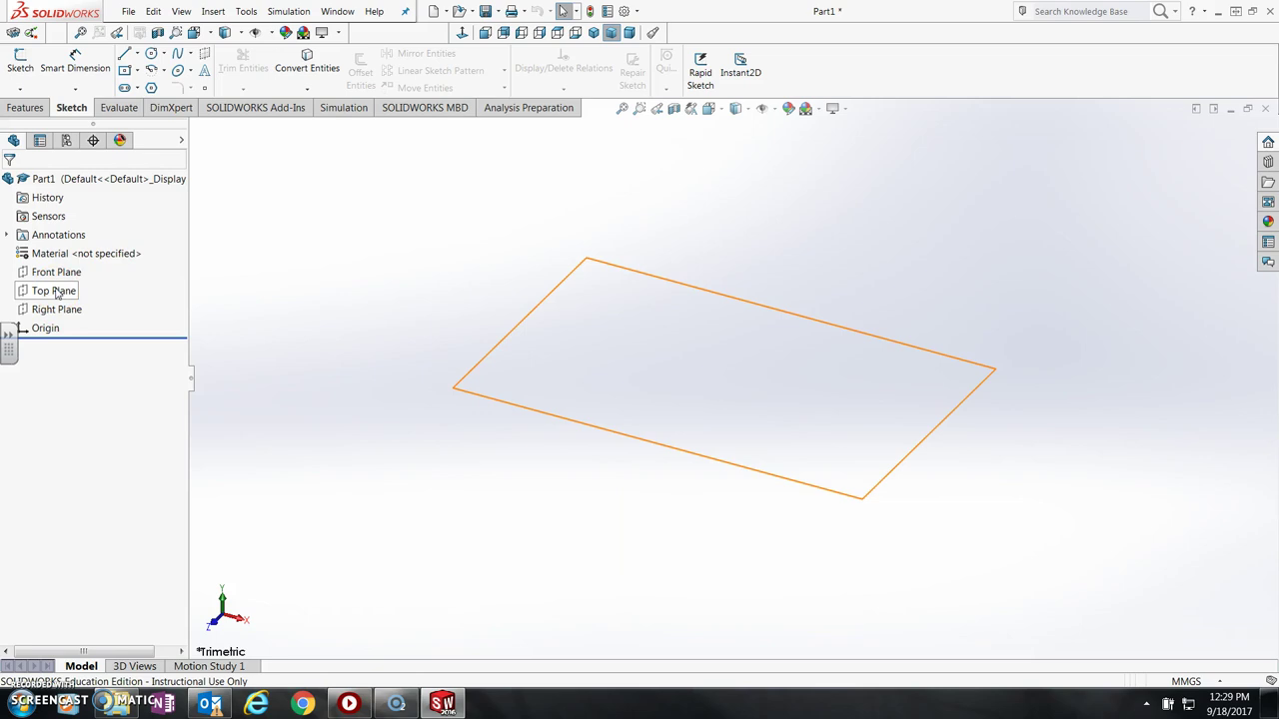
Step: Cycle through the side-panel tabs and return to the FeatureManager design tree
{"action": "left_click", "coordinate": [45, 142]}
{"action": "left_click", "coordinate": [66, 140]}
{"action": "left_click", "coordinate": [93, 139]}
{"action": "left_click", "coordinate": [13, 140]}
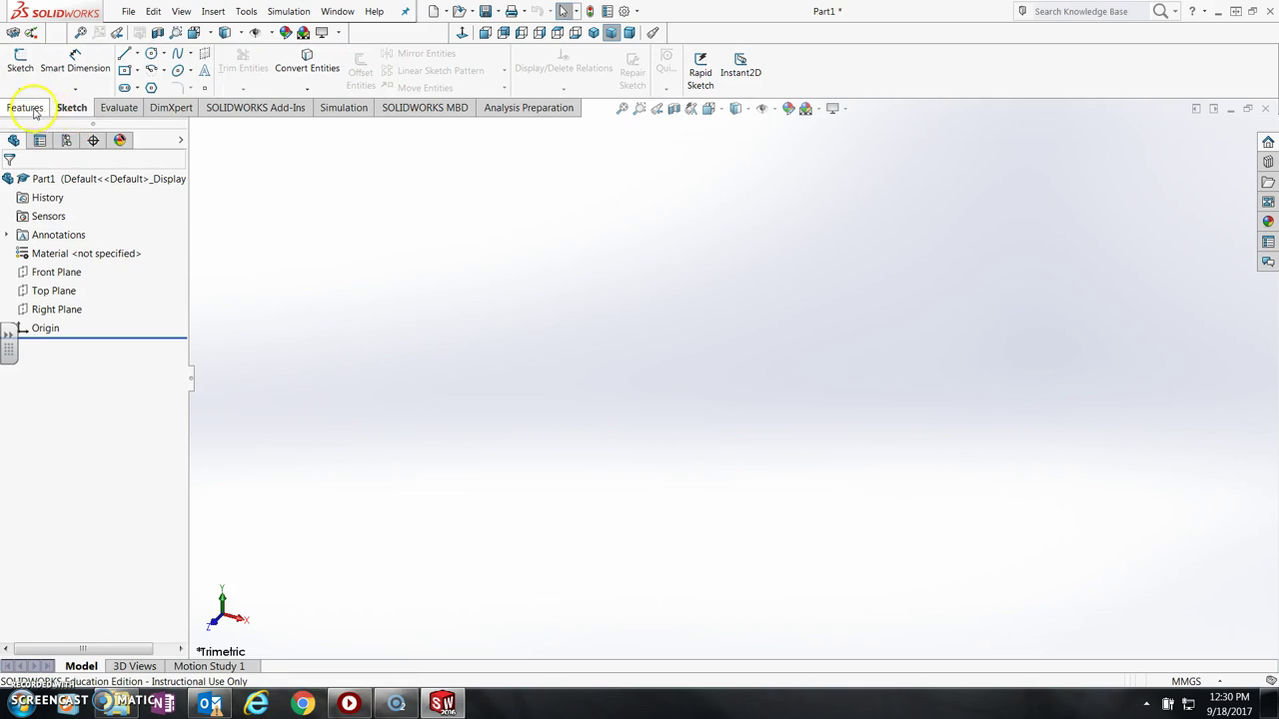
{"action": "left_click", "coordinate": [28, 110]}
{"action": "left_click", "coordinate": [70, 107]}
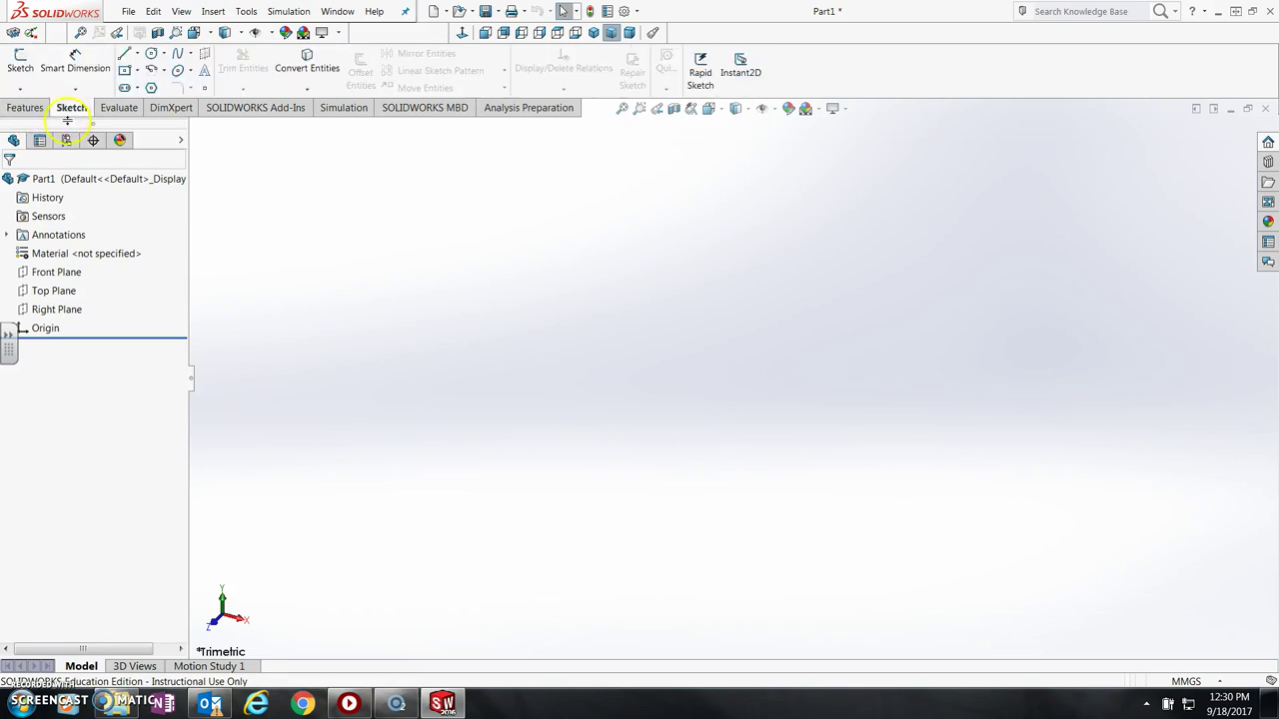
{"action": "left_click", "coordinate": [28, 108]}
{"action": "left_click", "coordinate": [70, 108]}
{"action": "left_click", "coordinate": [28, 108]}
{"action": "left_click", "coordinate": [70, 108]}
{"action": "left_click", "coordinate": [28, 108]}
{"action": "left_click", "coordinate": [70, 108]}
{"action": "left_click", "coordinate": [28, 108]}
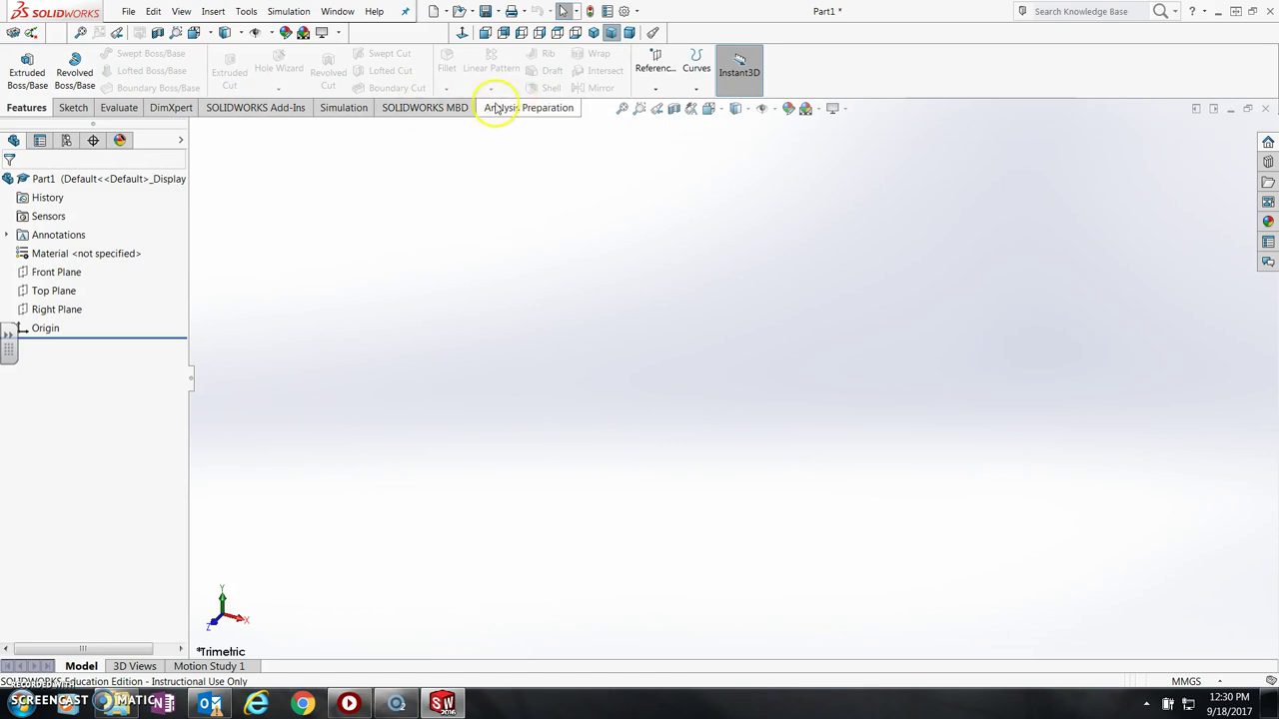
{"action": "left_click", "coordinate": [76, 108]}
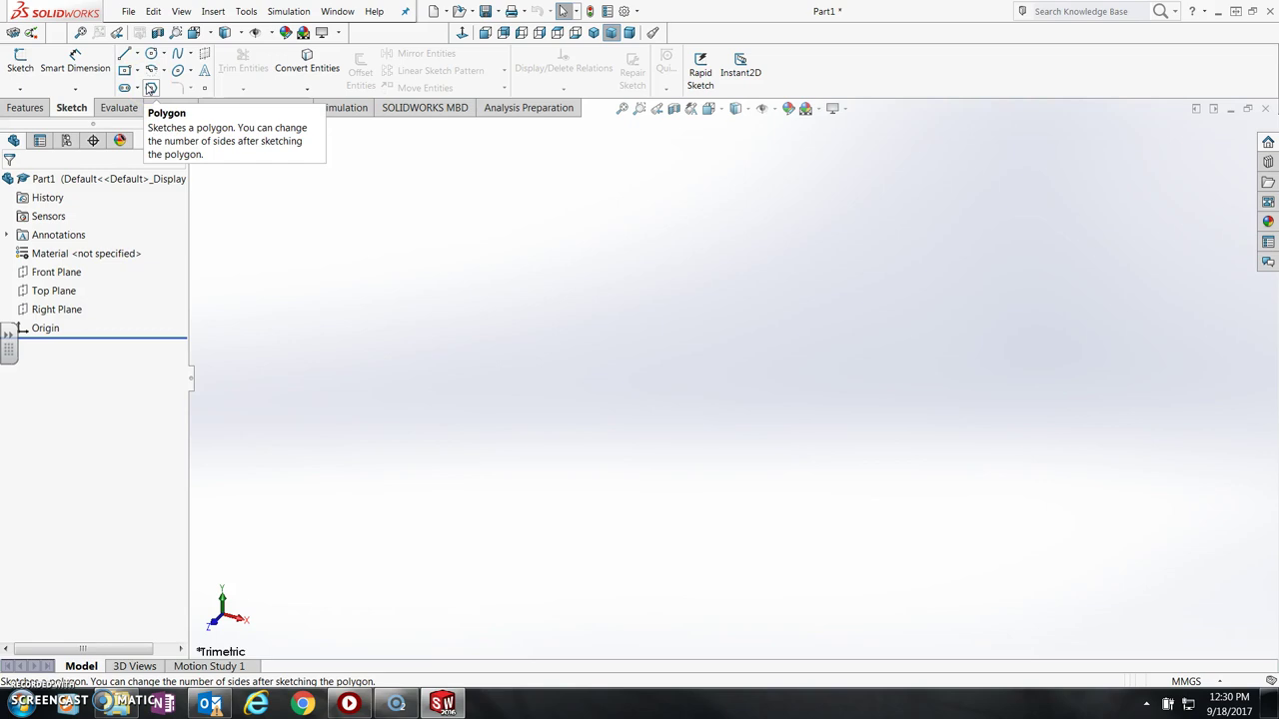
{"action": "left_click", "coordinate": [30, 107]}
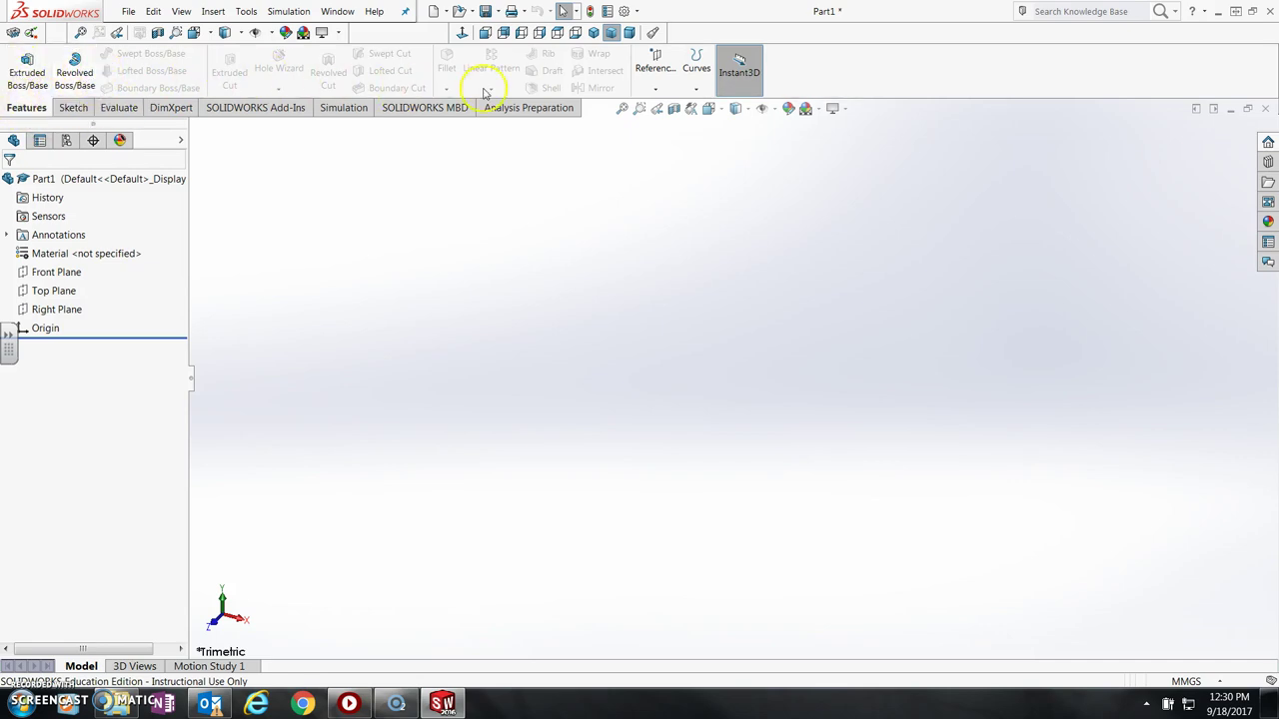
{"action": "left_click", "coordinate": [72, 107]}
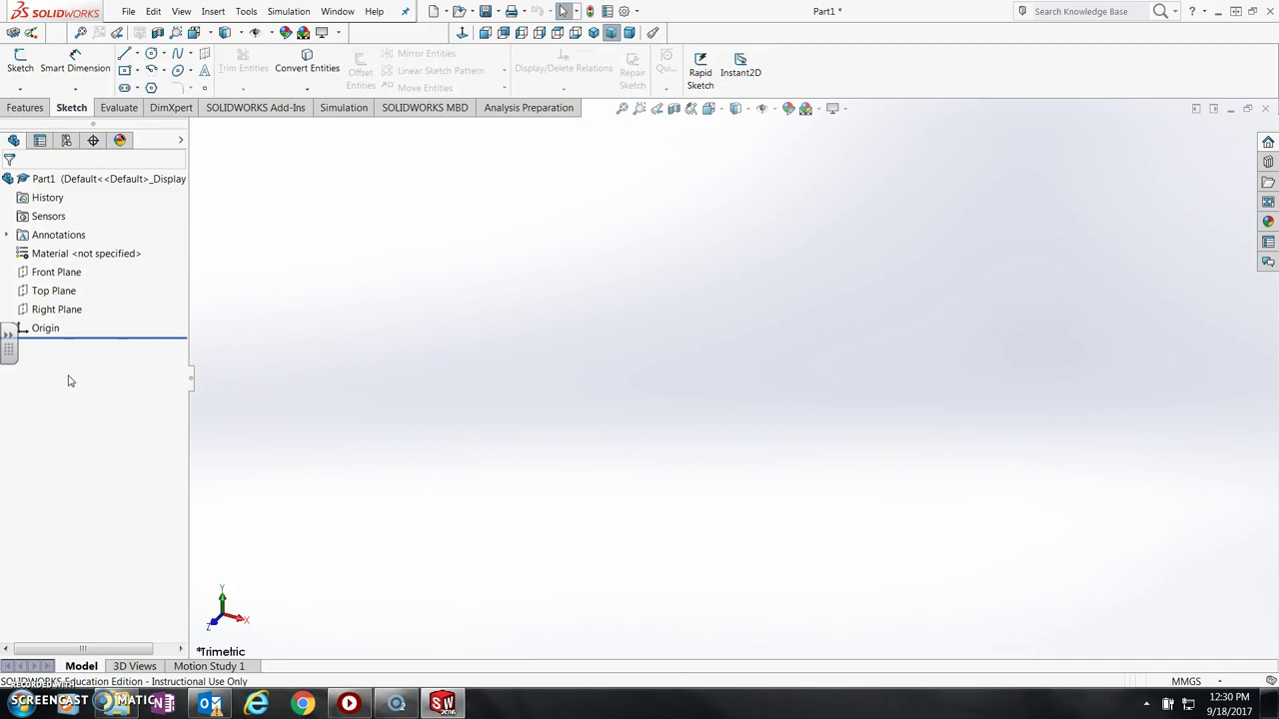
Step: Start a Line sketch on the Right Plane and undo the trial line drawn
{"action": "left_click", "coordinate": [55, 309]}
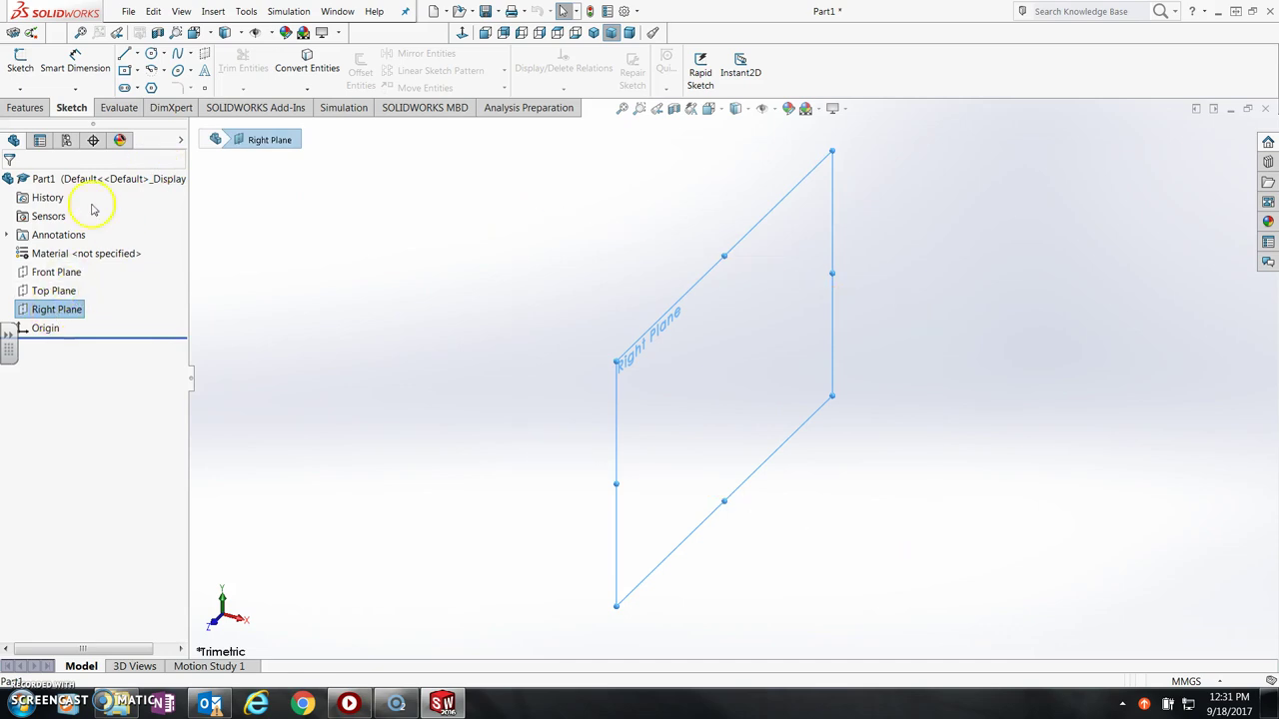
{"action": "left_click", "coordinate": [124, 57]}
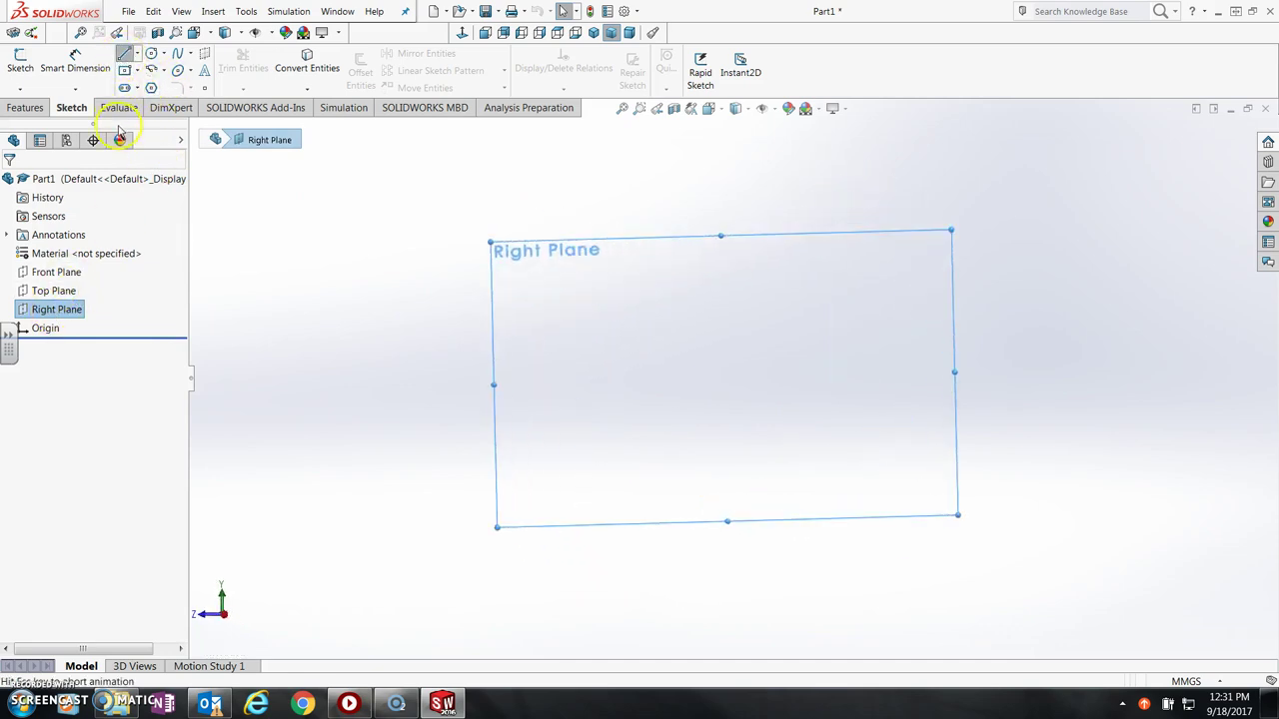
{"action": "left_click", "coordinate": [862, 217]}
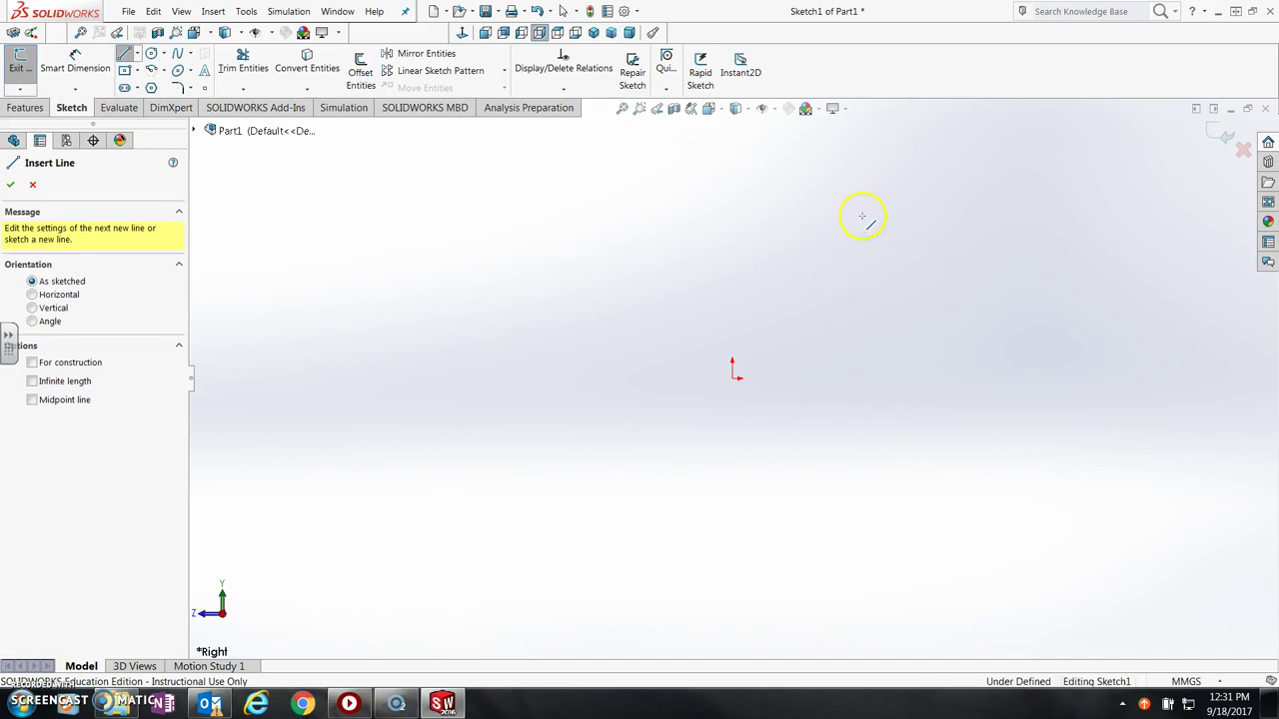
{"action": "left_click", "coordinate": [862, 320]}
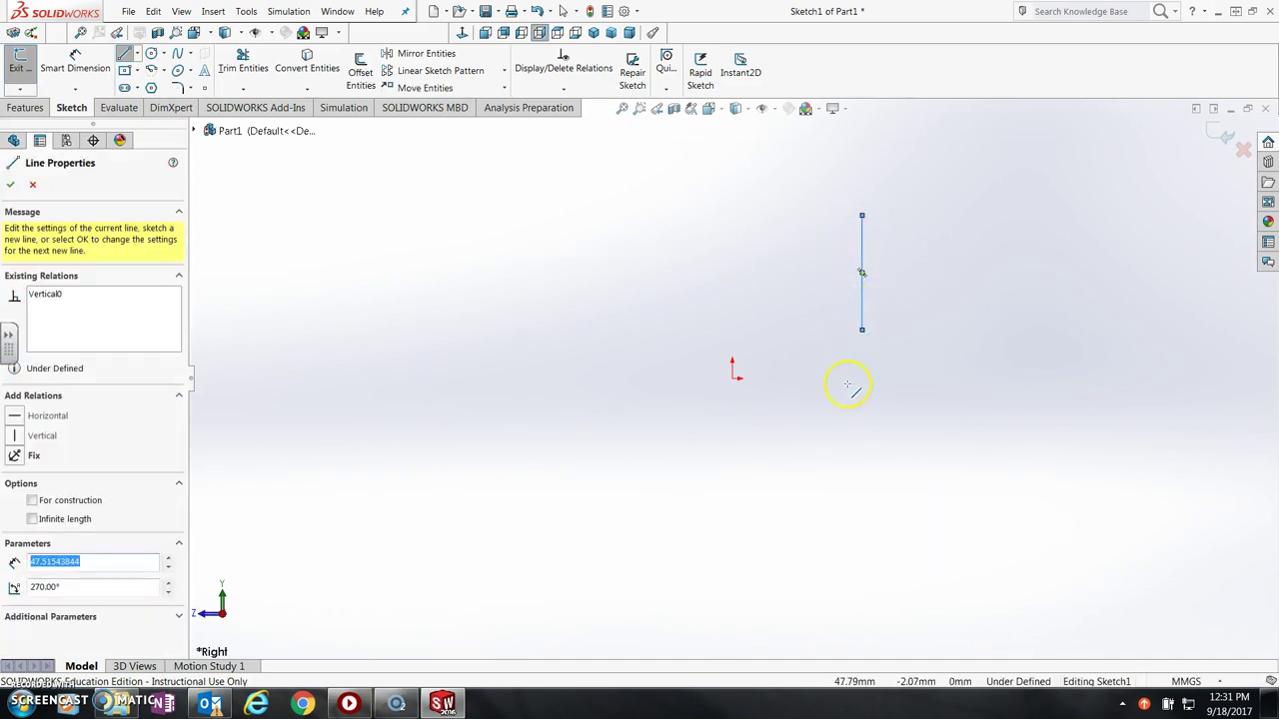
{"action": "key", "text": "ctrl+z"}
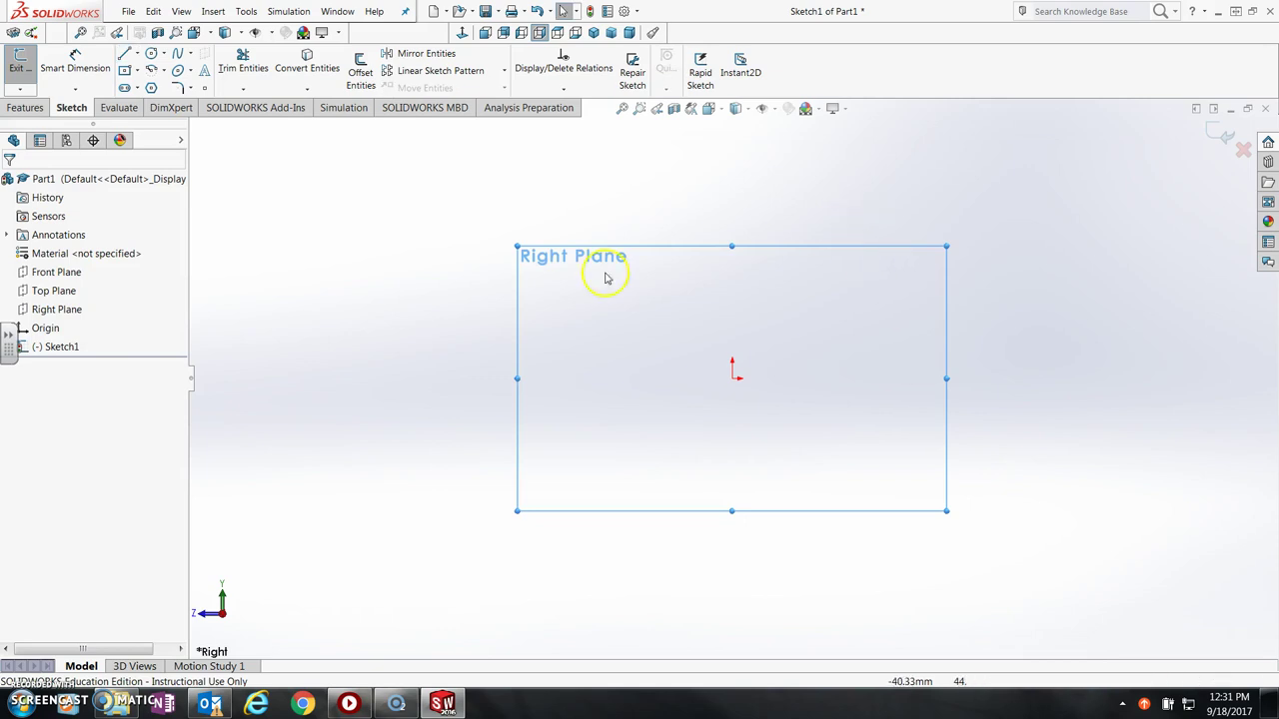
Step: Draw the tall vertical right side, the bottom edge leftward, and the short first riser
{"action": "left_click", "coordinate": [124, 52]}
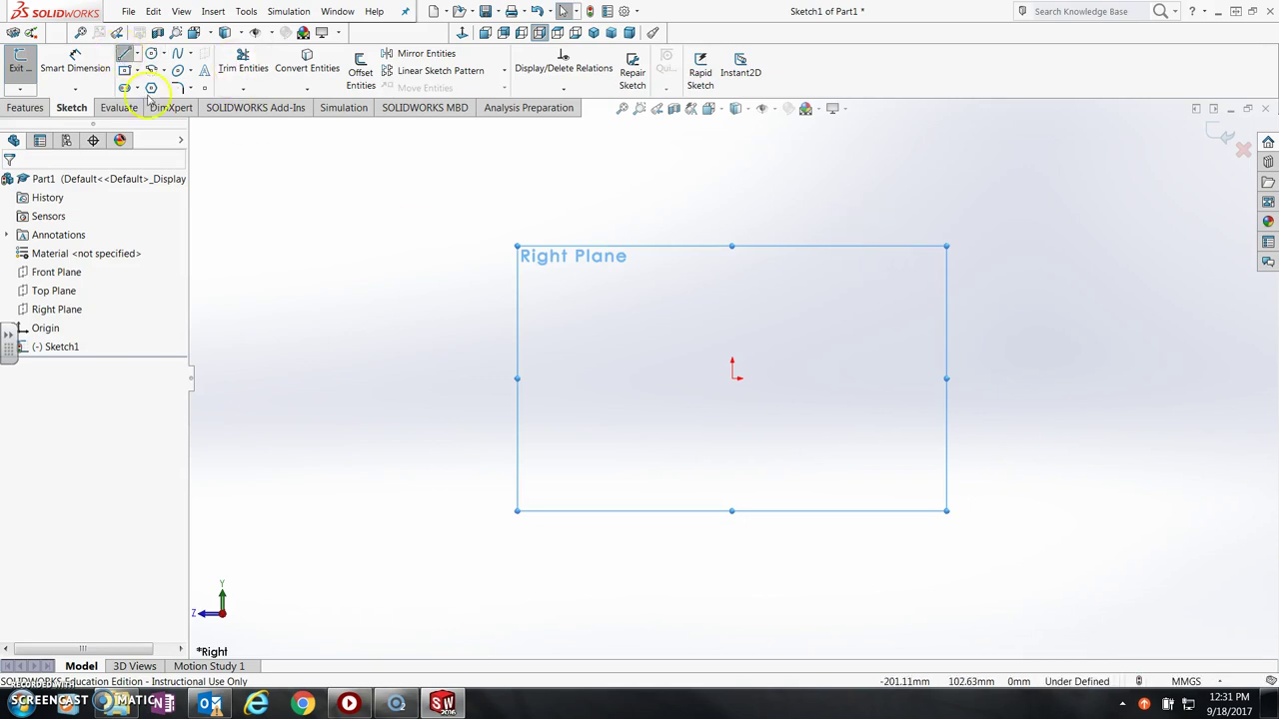
{"action": "left_click", "coordinate": [852, 220]}
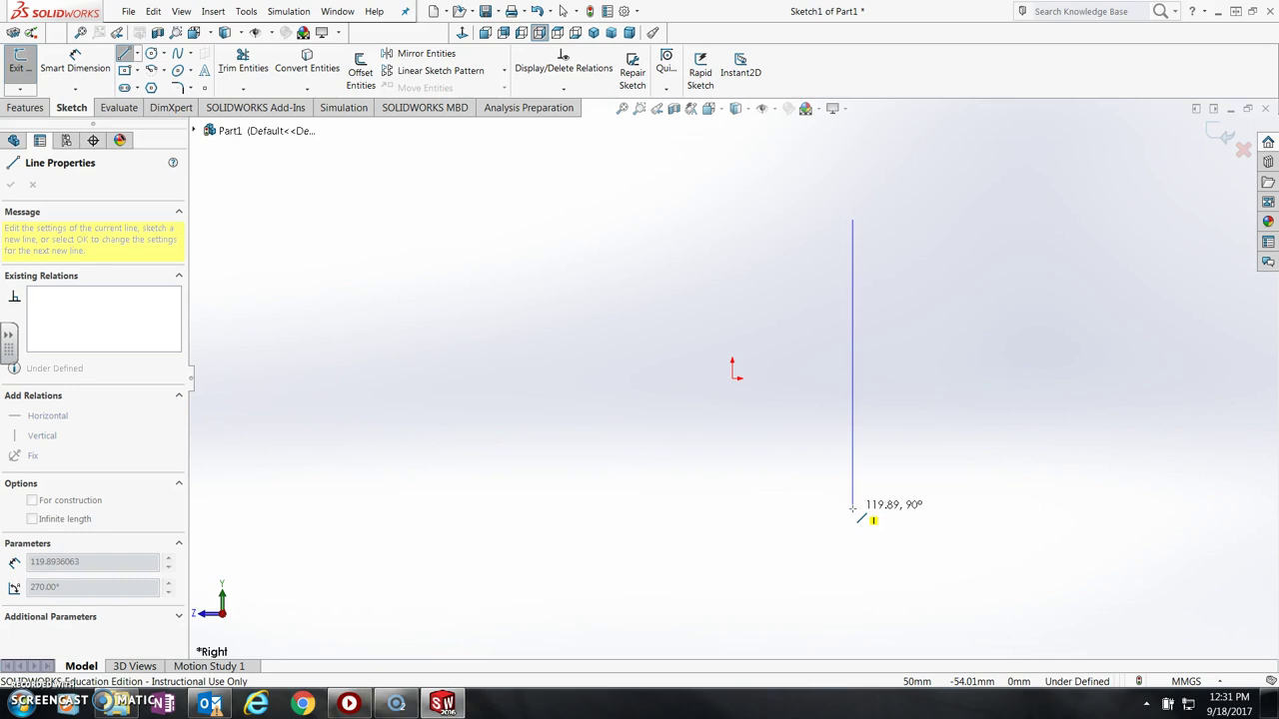
{"action": "mouse_move", "coordinate": [852, 515]}
{"action": "left_mouse_down"}
{"action": "mouse_move", "coordinate": [879, 523]}
{"action": "mouse_move", "coordinate": [850, 519]}
{"action": "left_mouse_up"}
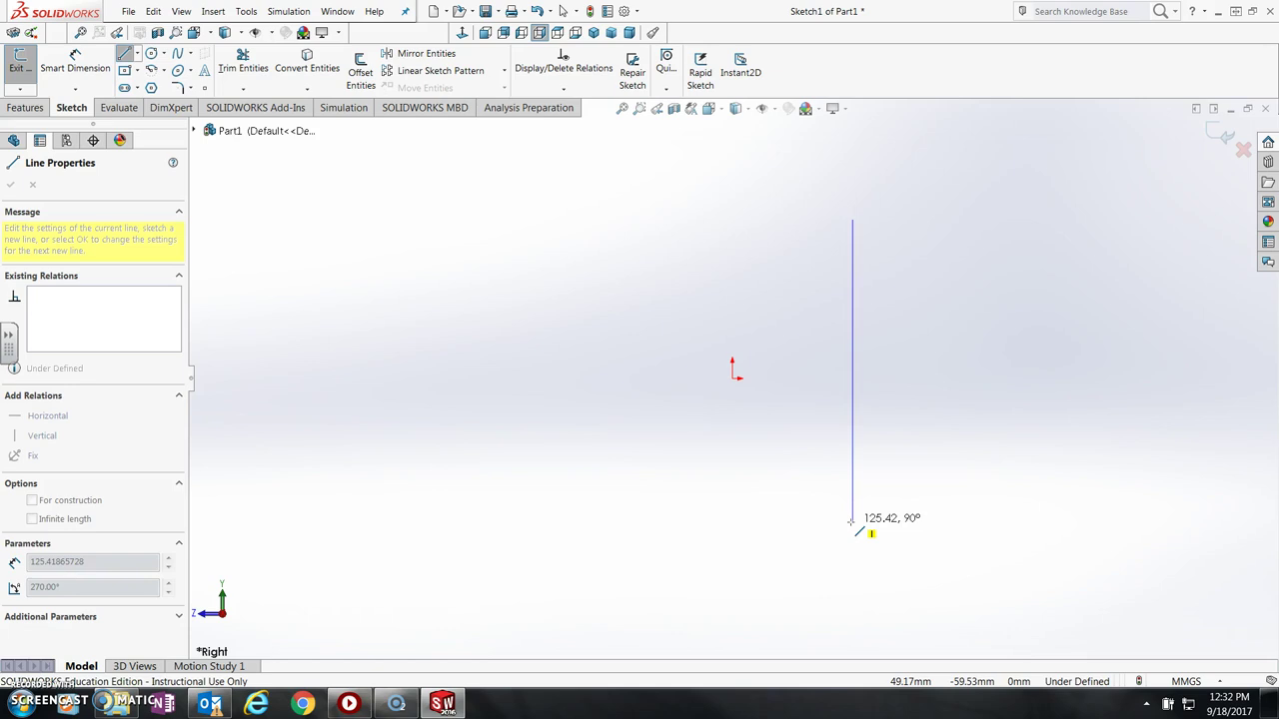
{"action": "left_click", "coordinate": [850, 520]}
{"action": "left_click_drag", "start_coordinate": [852, 521], "coordinate": [473, 520]}
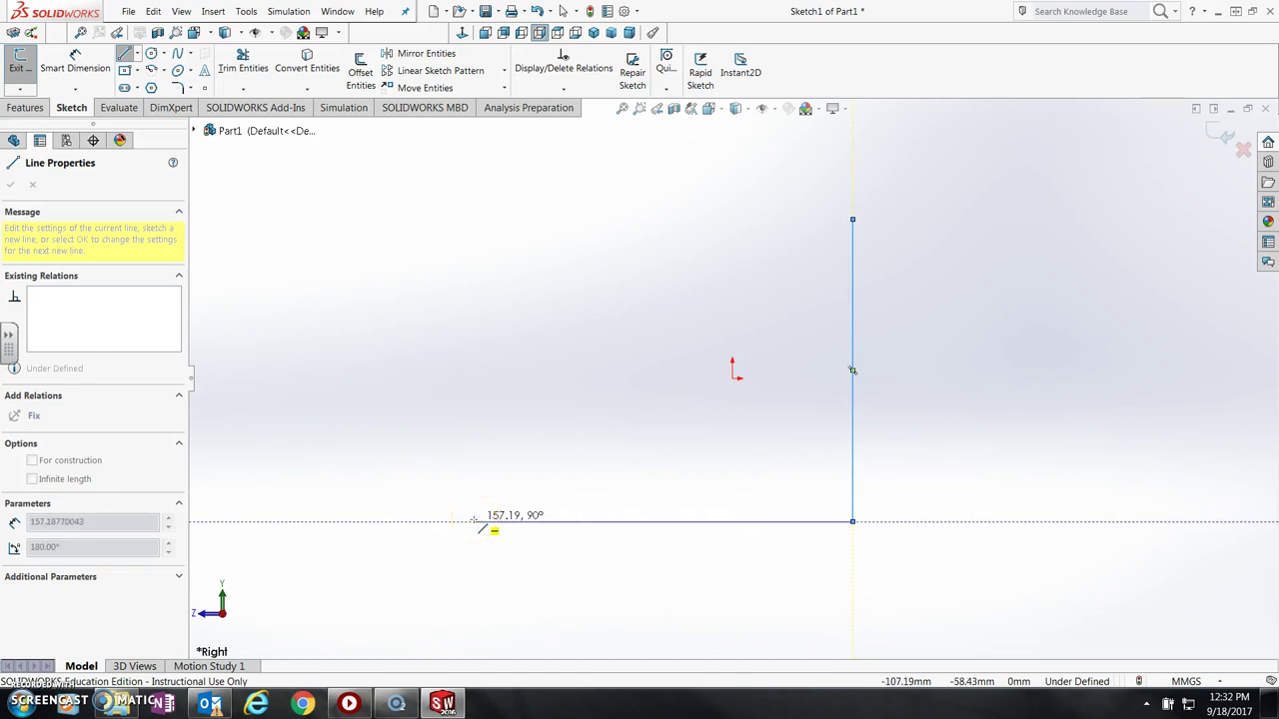
{"action": "left_click_drag", "start_coordinate": [473, 522], "coordinate": [468, 521]}
{"action": "left_click_drag", "start_coordinate": [466, 407], "coordinate": [584, 409]}
{"action": "left_click", "coordinate": [586, 407]}
Step: Draw the remaining treads and risers, closing the top edge onto the right side's corner
{"action": "left_click", "coordinate": [586, 327]}
{"action": "left_click", "coordinate": [699, 326]}
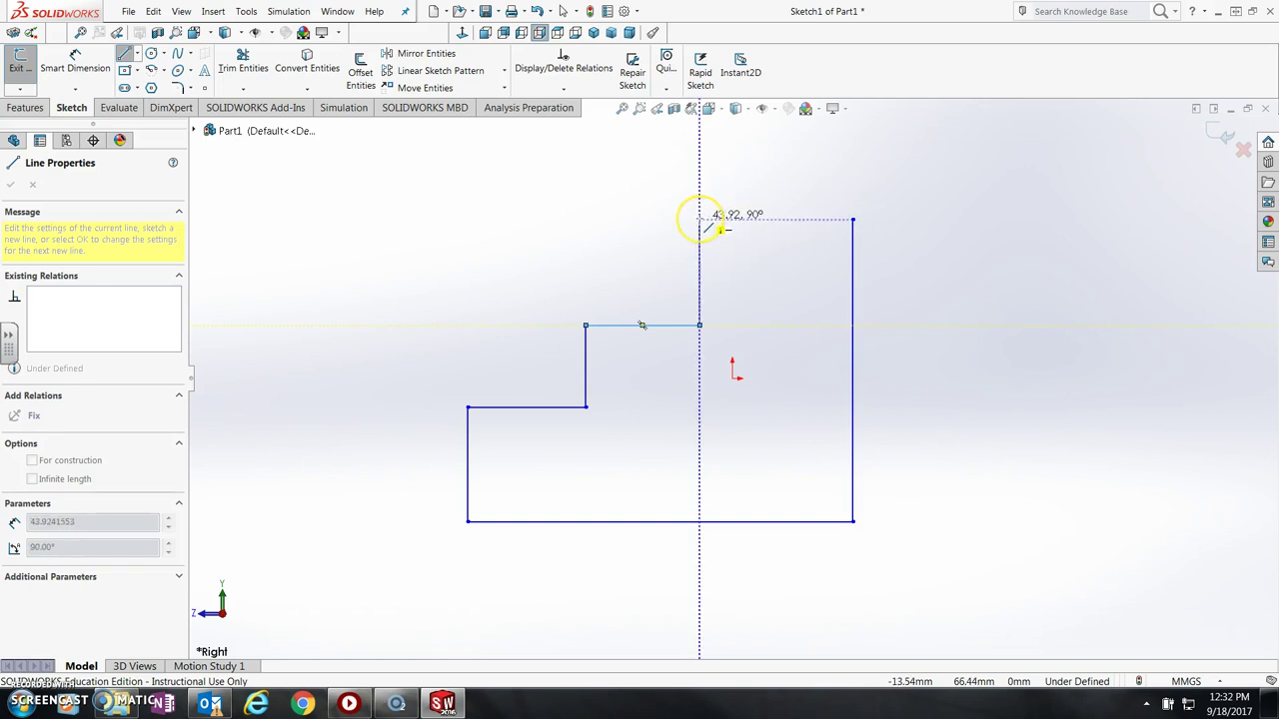
{"action": "left_click_drag", "start_coordinate": [699, 218], "coordinate": [852, 219]}
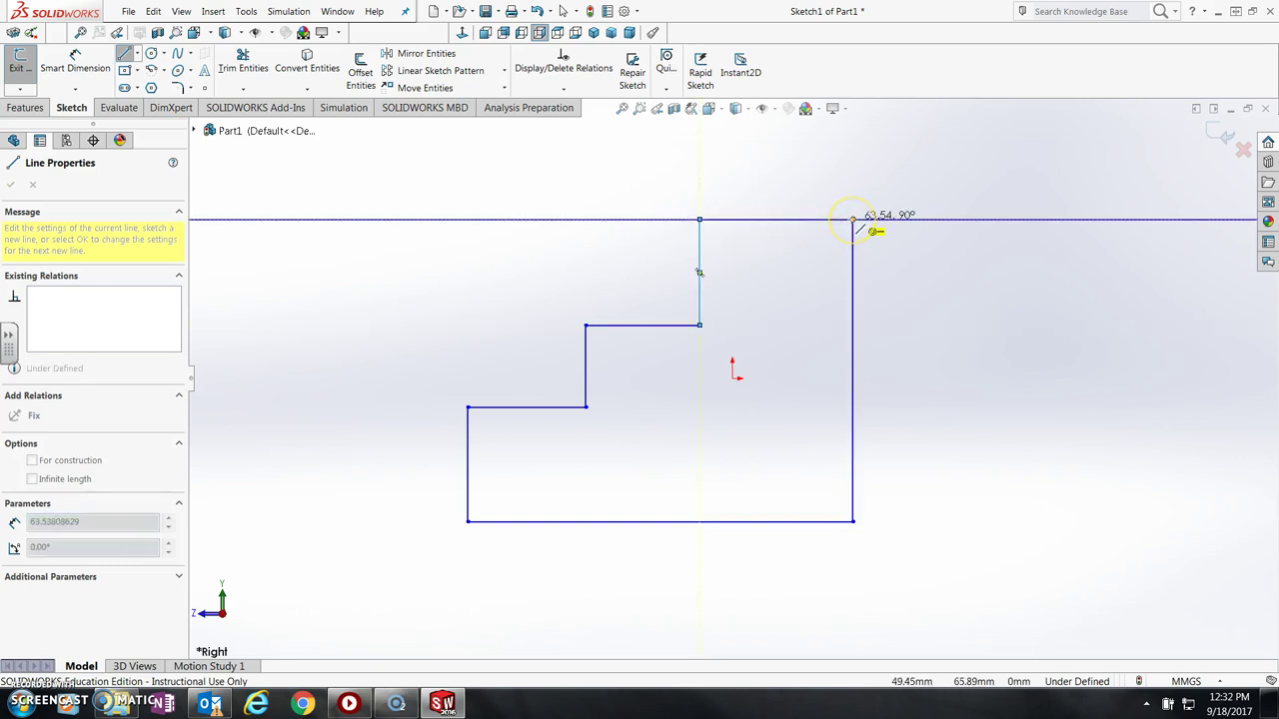
{"action": "left_click", "coordinate": [852, 219]}
{"action": "mouse_move", "coordinate": [852, 222]}
{"action": "left_mouse_down"}
{"action": "mouse_move", "coordinate": [883, 222]}
{"action": "mouse_move", "coordinate": [828, 222]}
{"action": "mouse_move", "coordinate": [869, 231]}
{"action": "mouse_move", "coordinate": [854, 221]}
{"action": "left_mouse_up"}
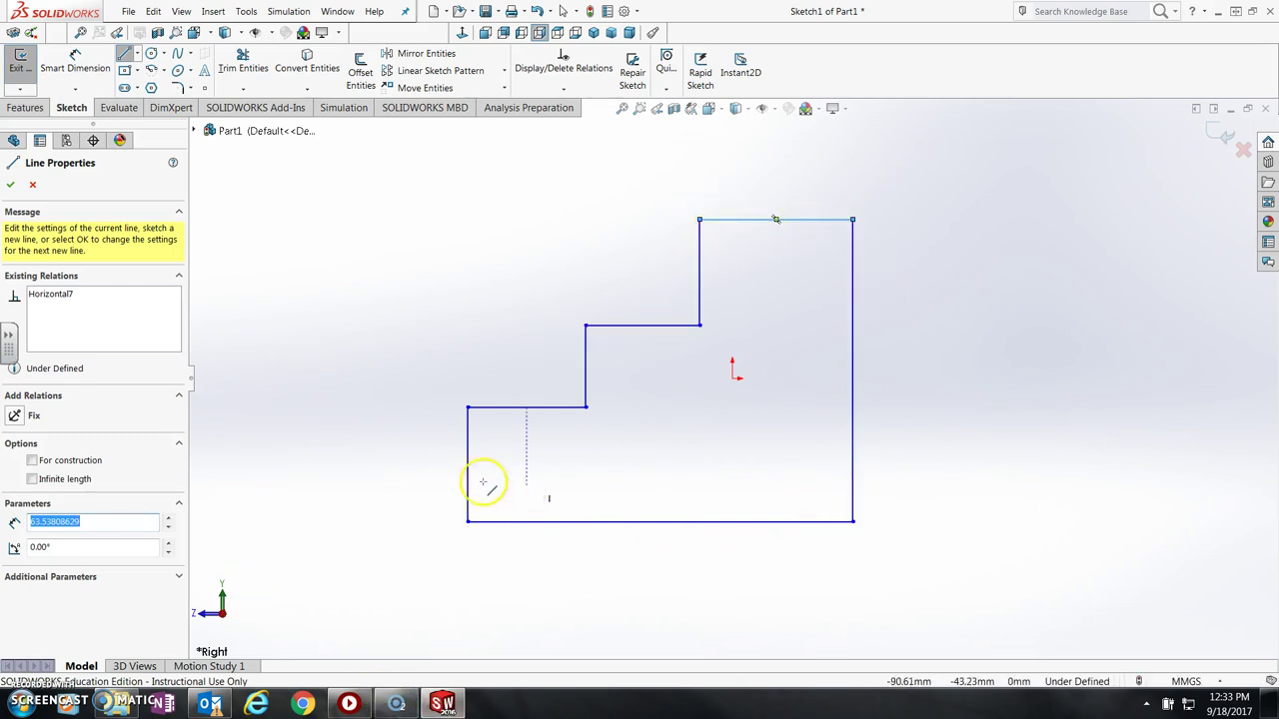
{"action": "left_click", "coordinate": [76, 60]}
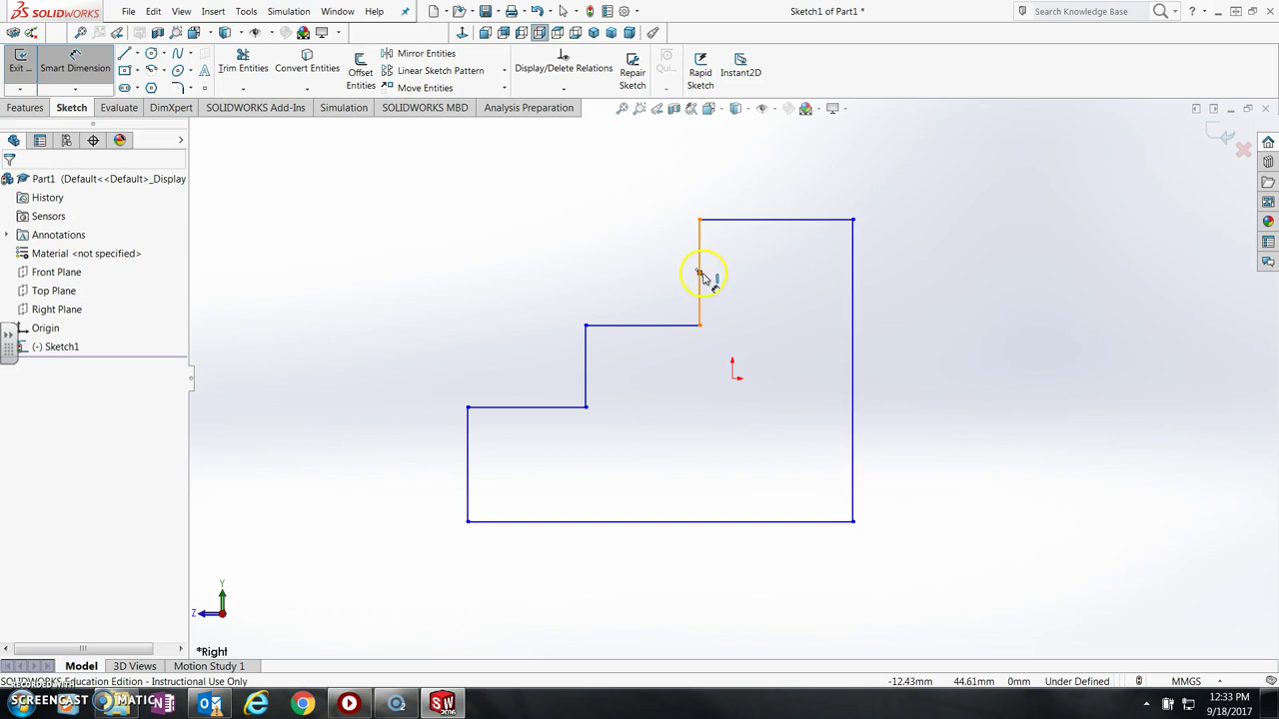
Step: Dimension the right side 60 mm, the bottom edge 80 mm and the left riser 20 mm
{"action": "left_click", "coordinate": [854, 300]}
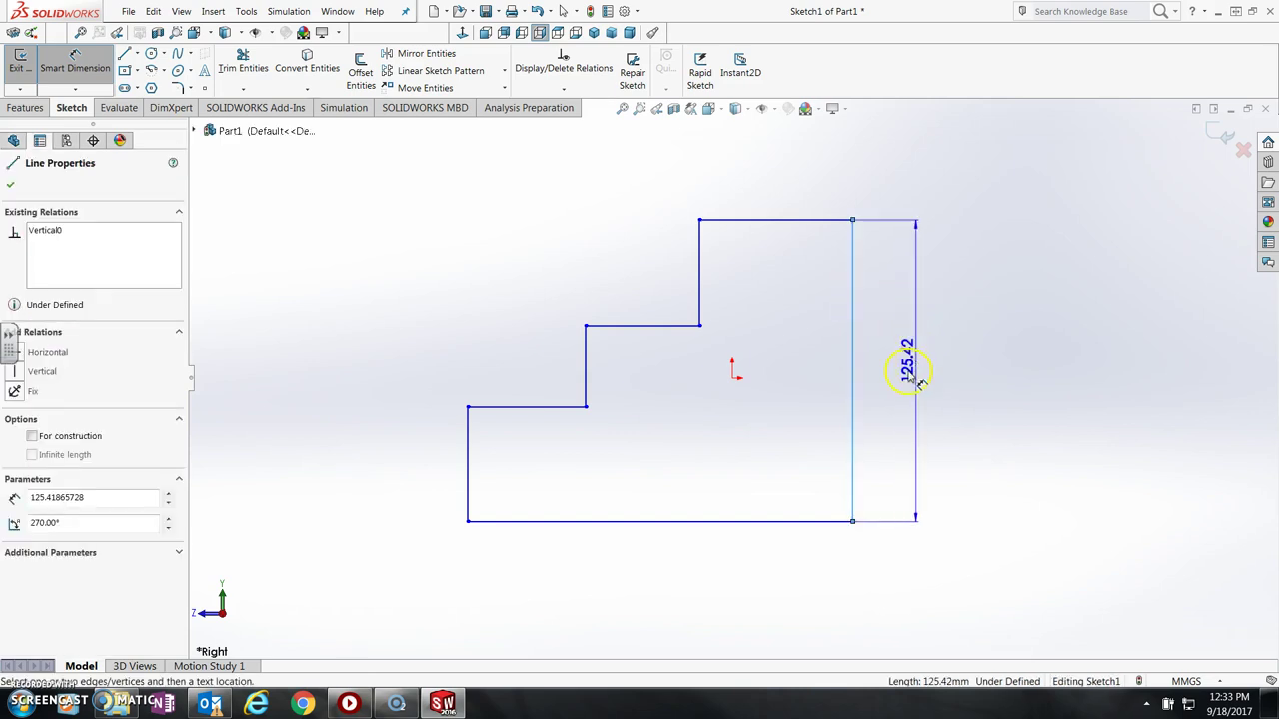
{"action": "left_click", "coordinate": [909, 368]}
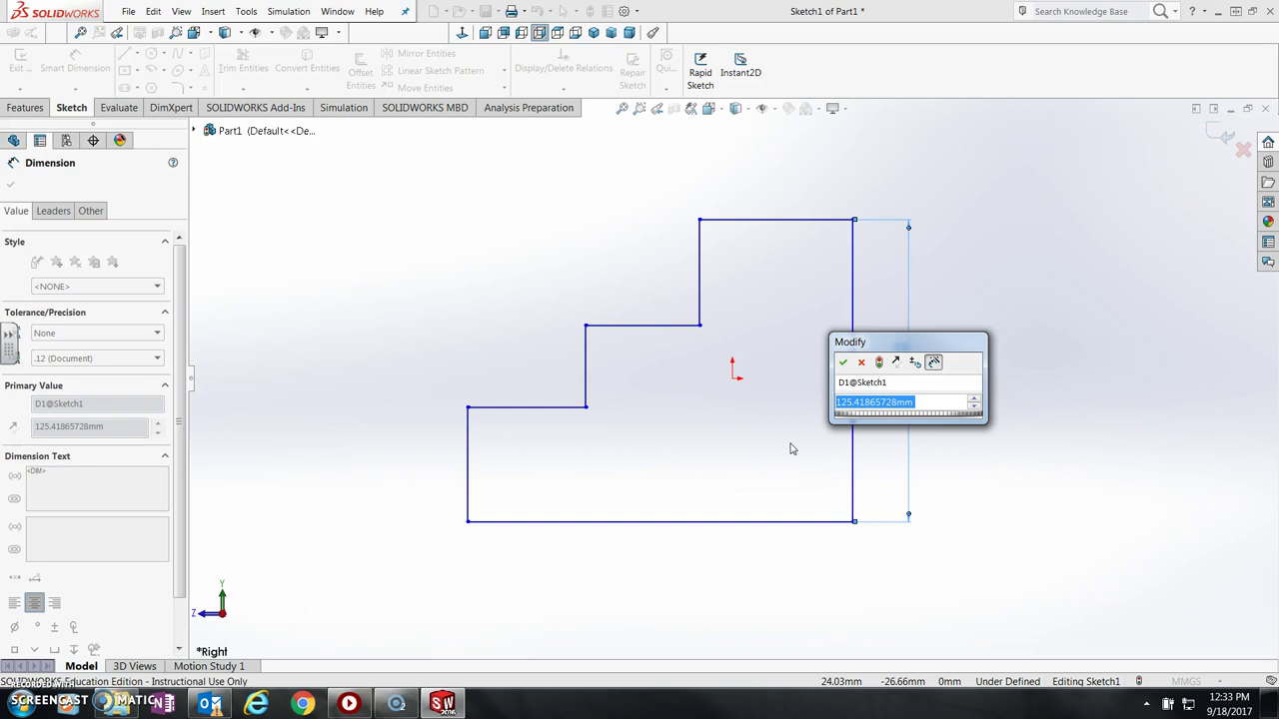
{"action": "type", "text": "60"}
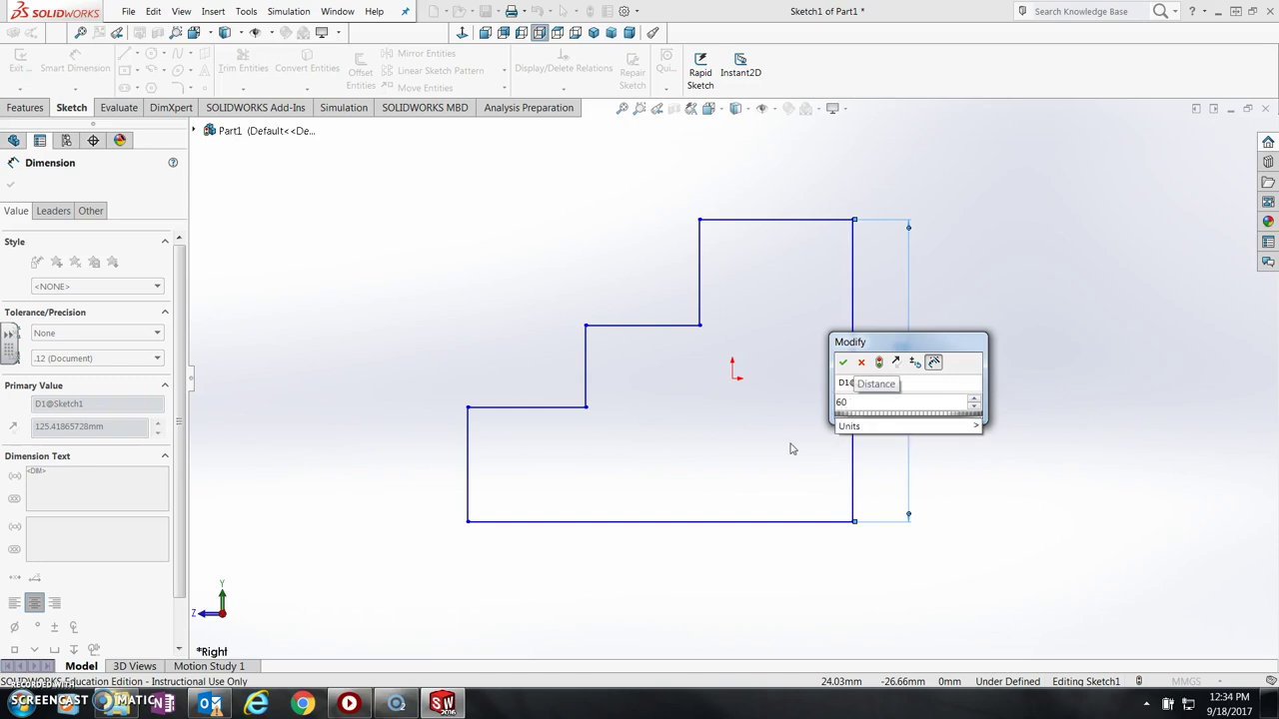
{"action": "key", "text": "Return"}
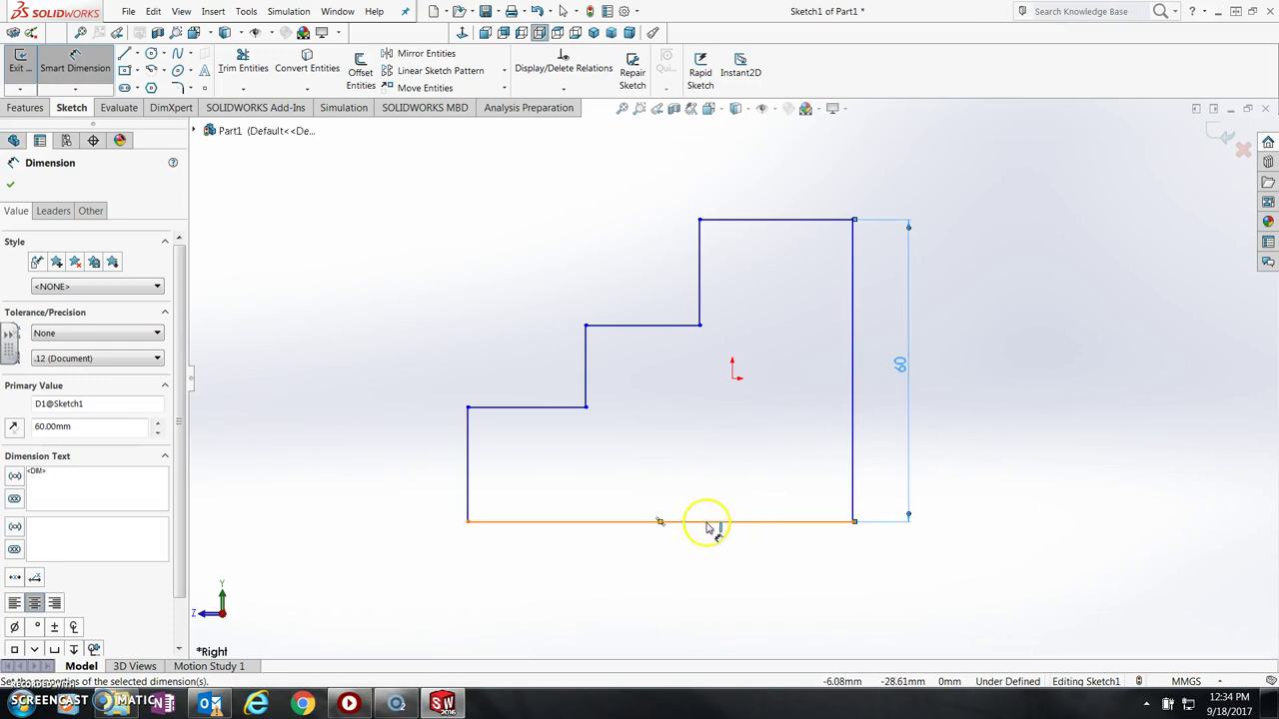
{"action": "left_click", "coordinate": [704, 523]}
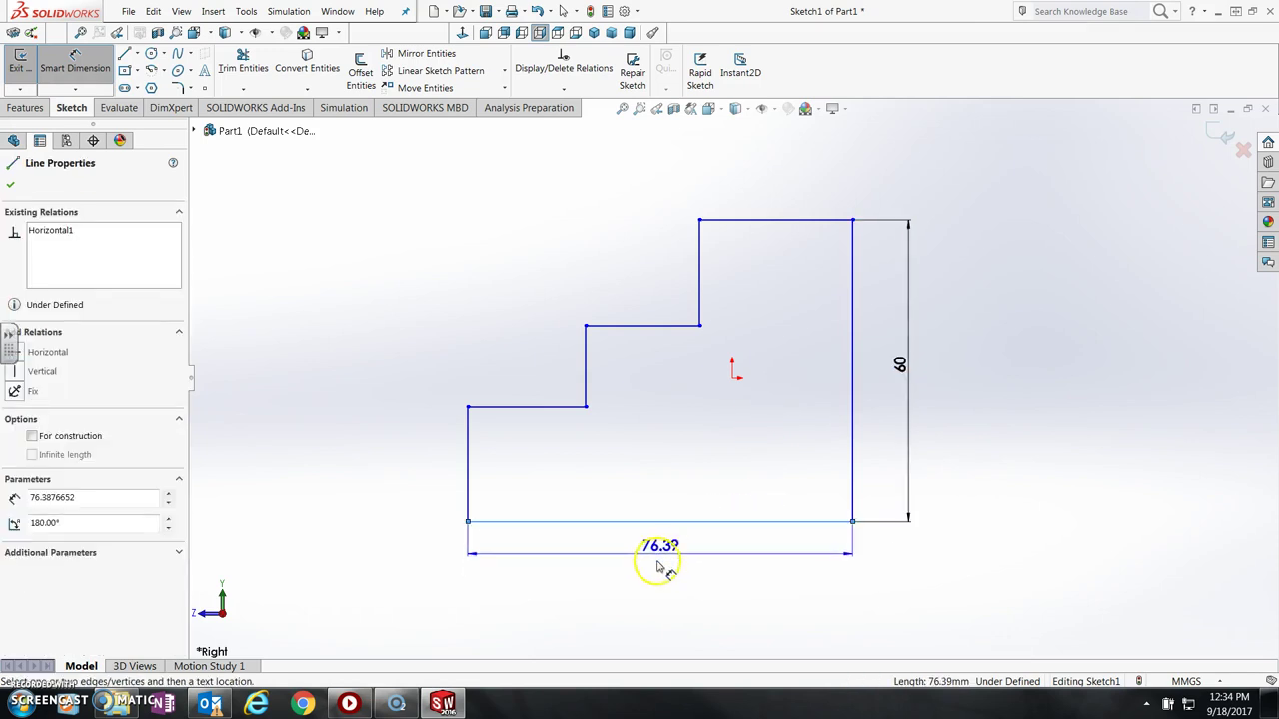
{"action": "left_click", "coordinate": [658, 566]}
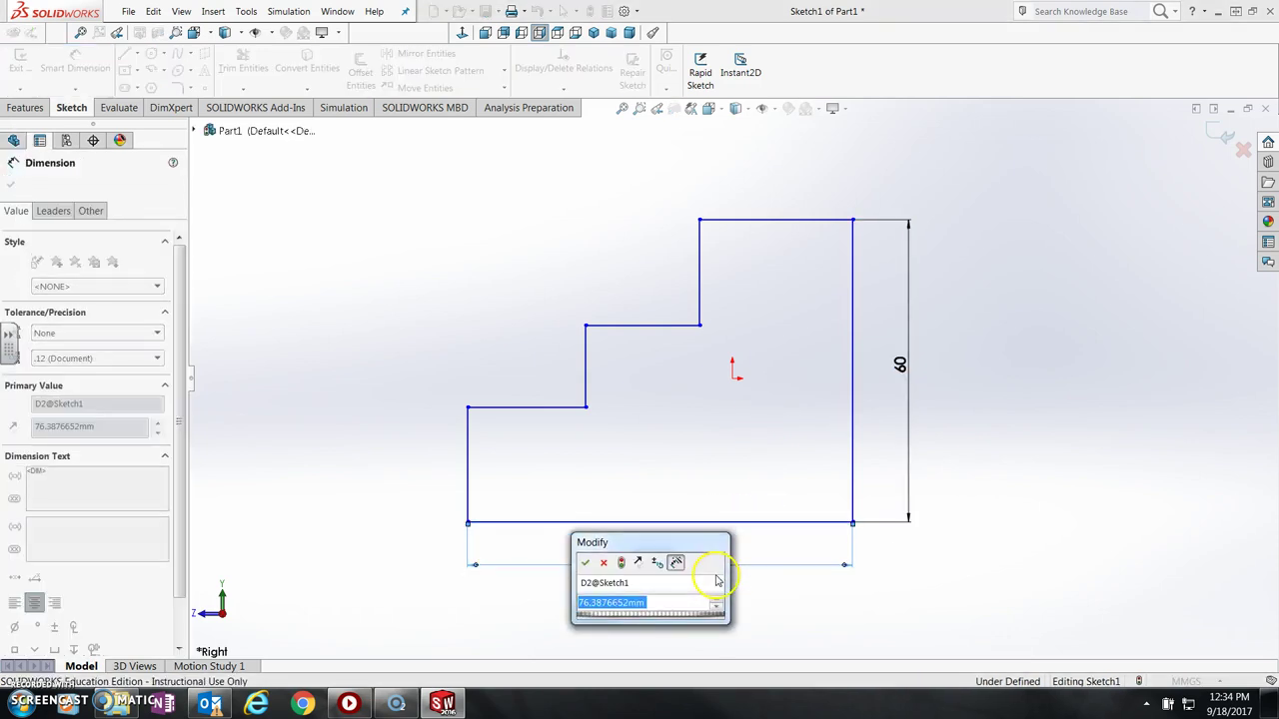
{"action": "type", "text": "80"}
{"action": "key", "text": "Return"}
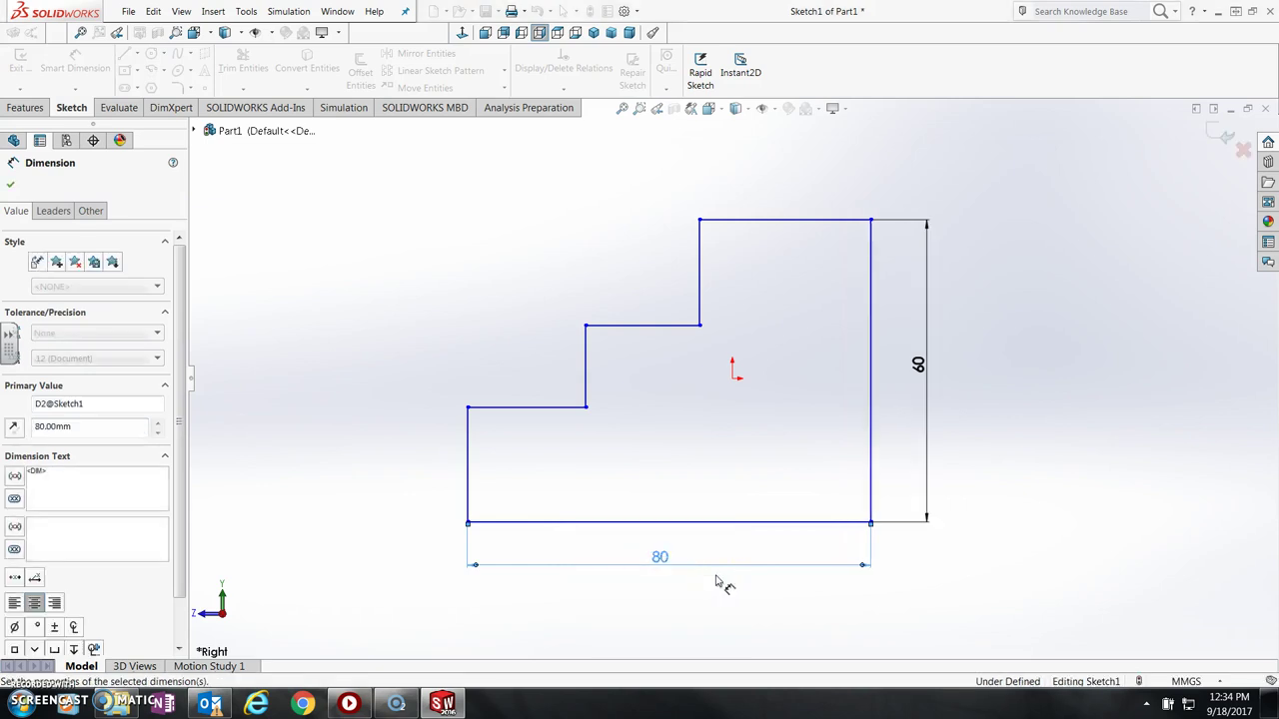
{"action": "left_click", "coordinate": [467, 491]}
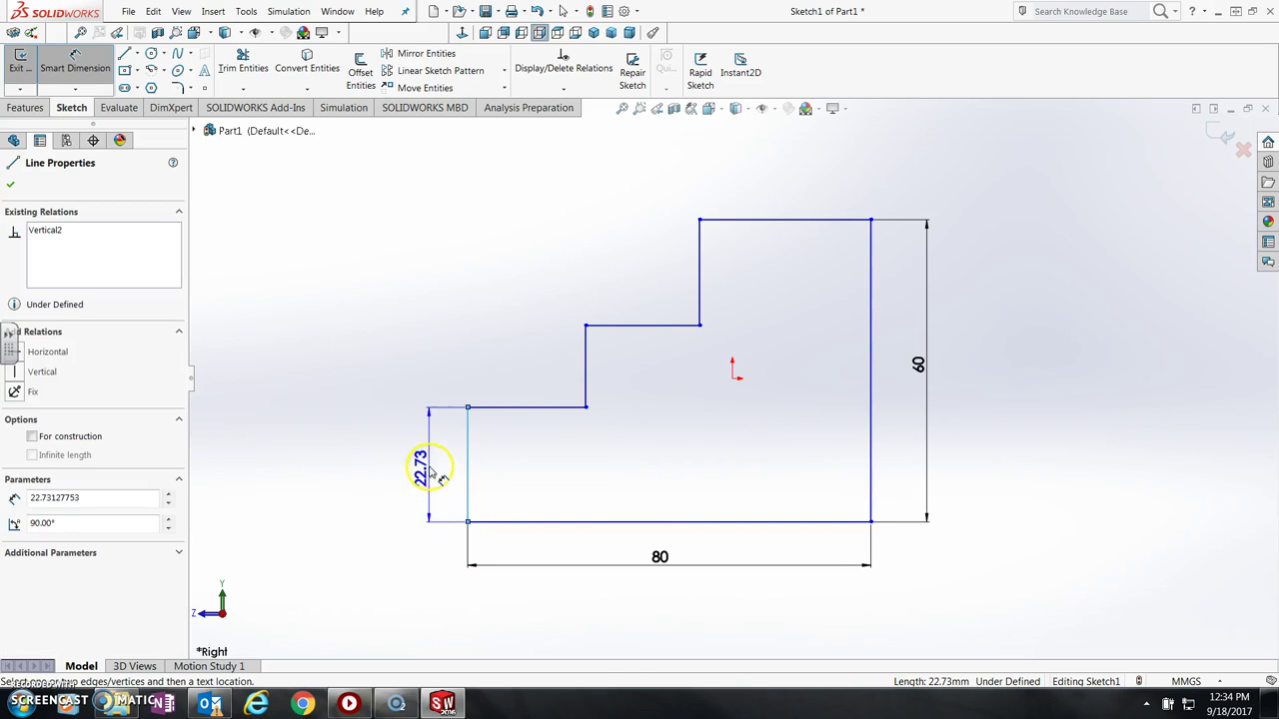
{"action": "left_click", "coordinate": [430, 470]}
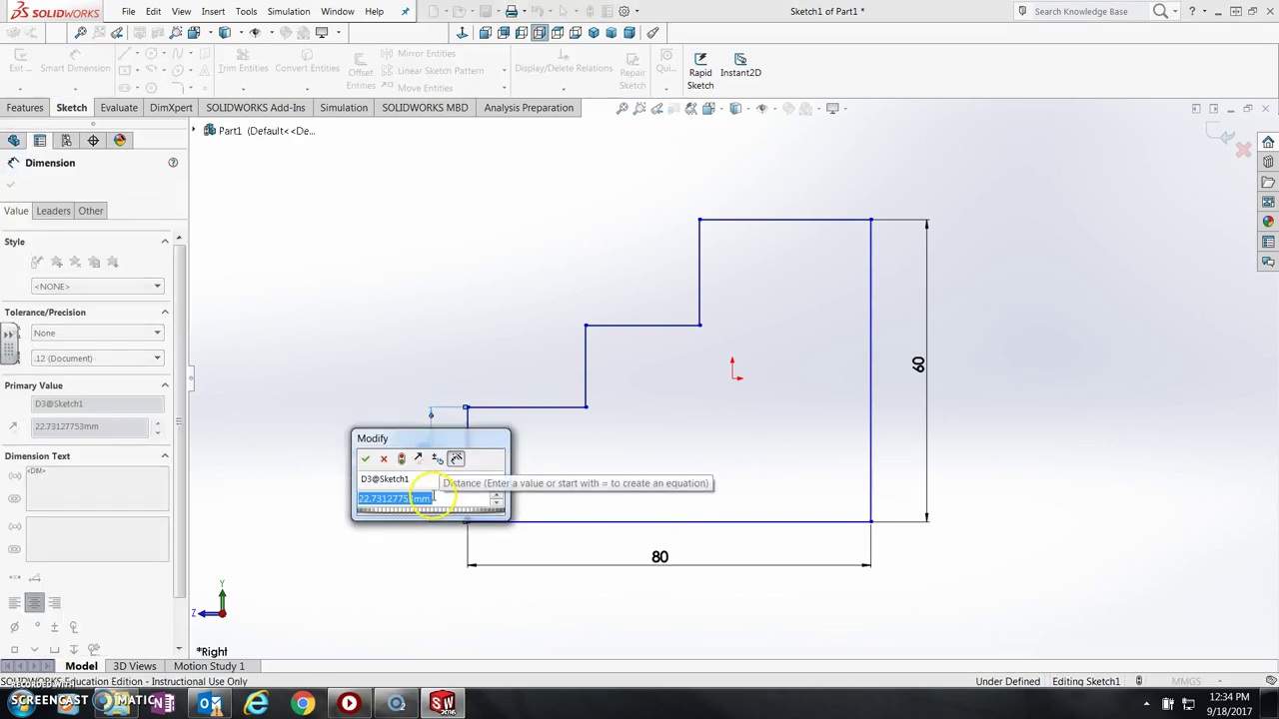
{"action": "type", "text": "20"}
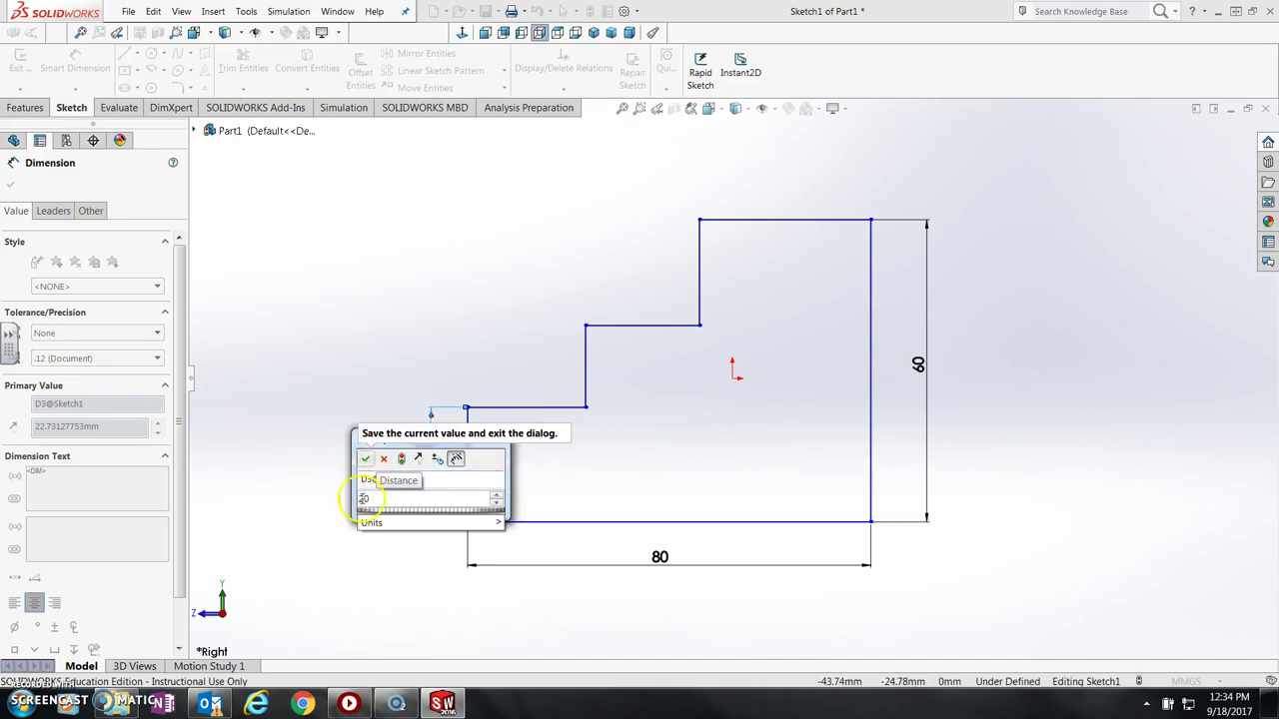
{"action": "left_click", "coordinate": [367, 461]}
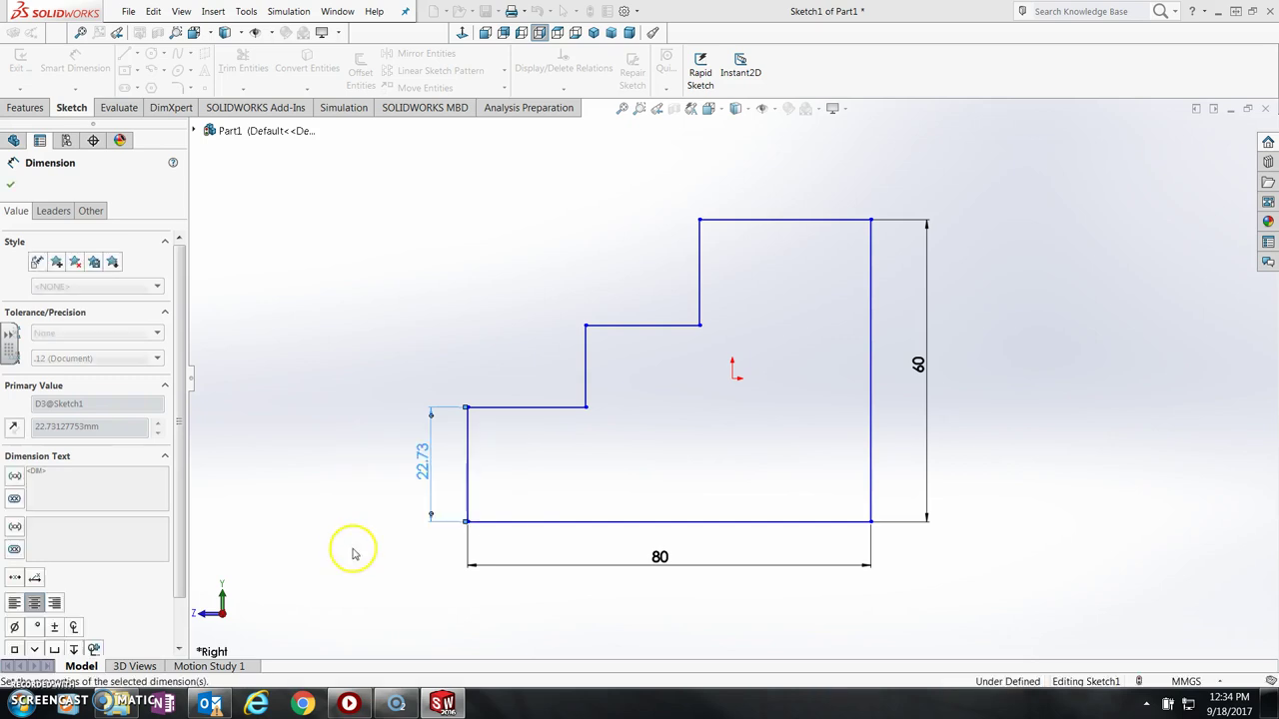
Step: Dimension the top tread 40 mm and the middle riser and tread 20 mm each
{"action": "left_click", "coordinate": [764, 207]}
{"action": "left_click", "coordinate": [767, 182]}
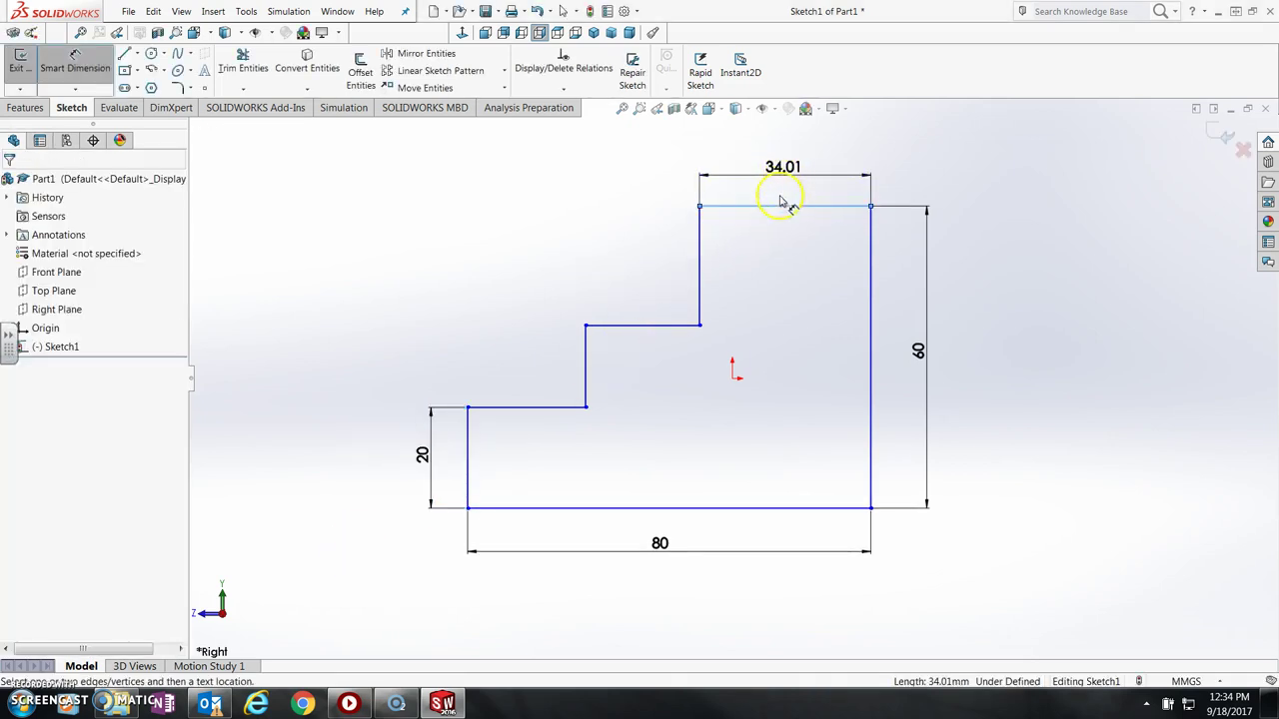
{"action": "type", "text": "49"}
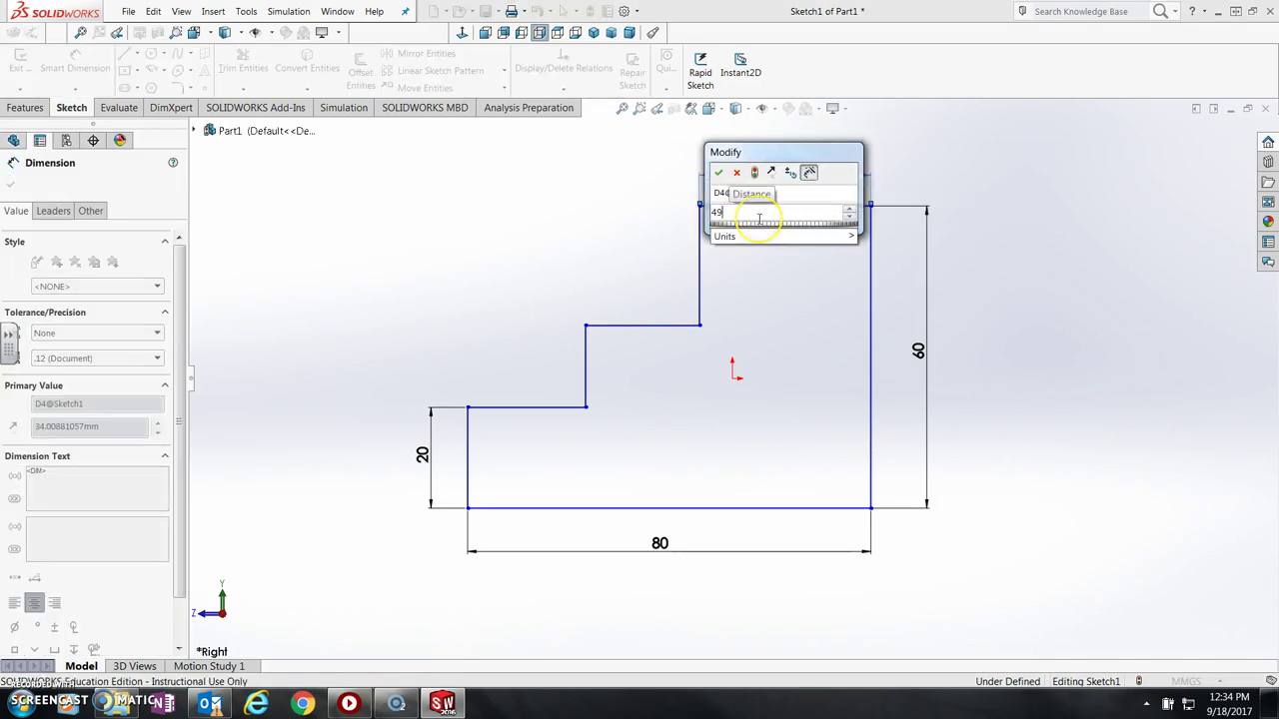
{"action": "key", "text": "BackSpace"}
{"action": "type", "text": "0"}
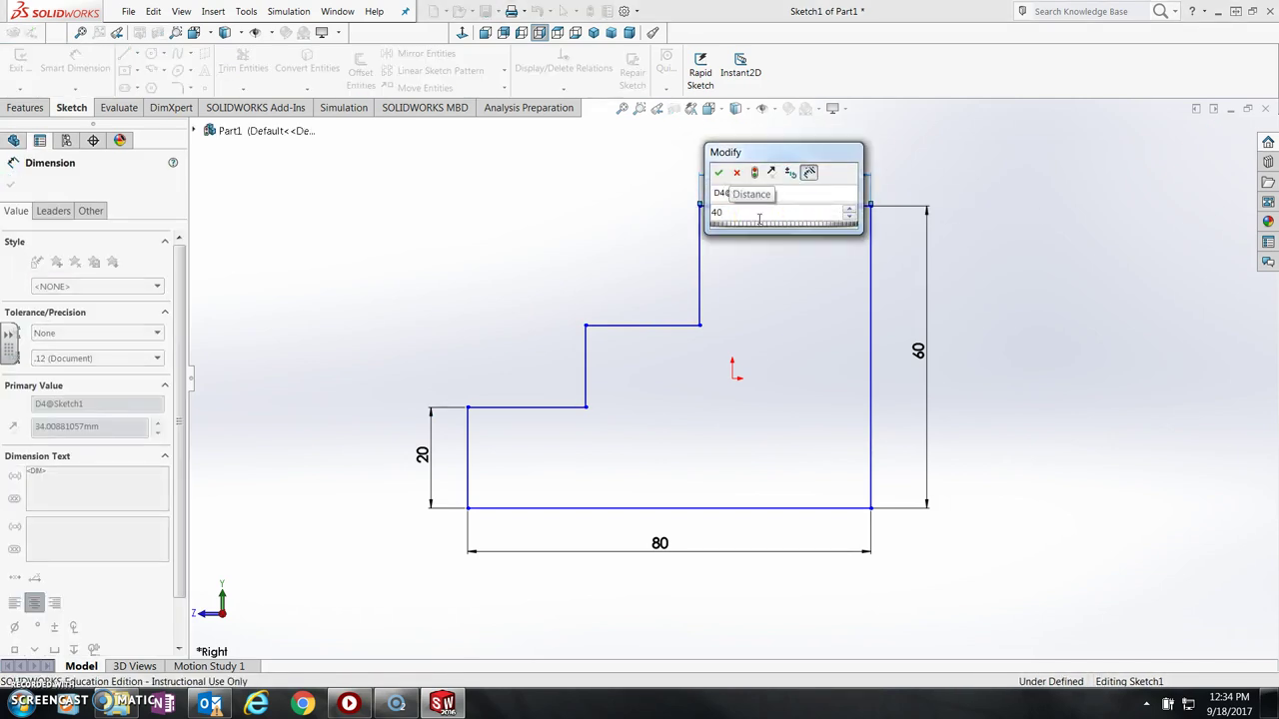
{"action": "key", "text": "Return"}
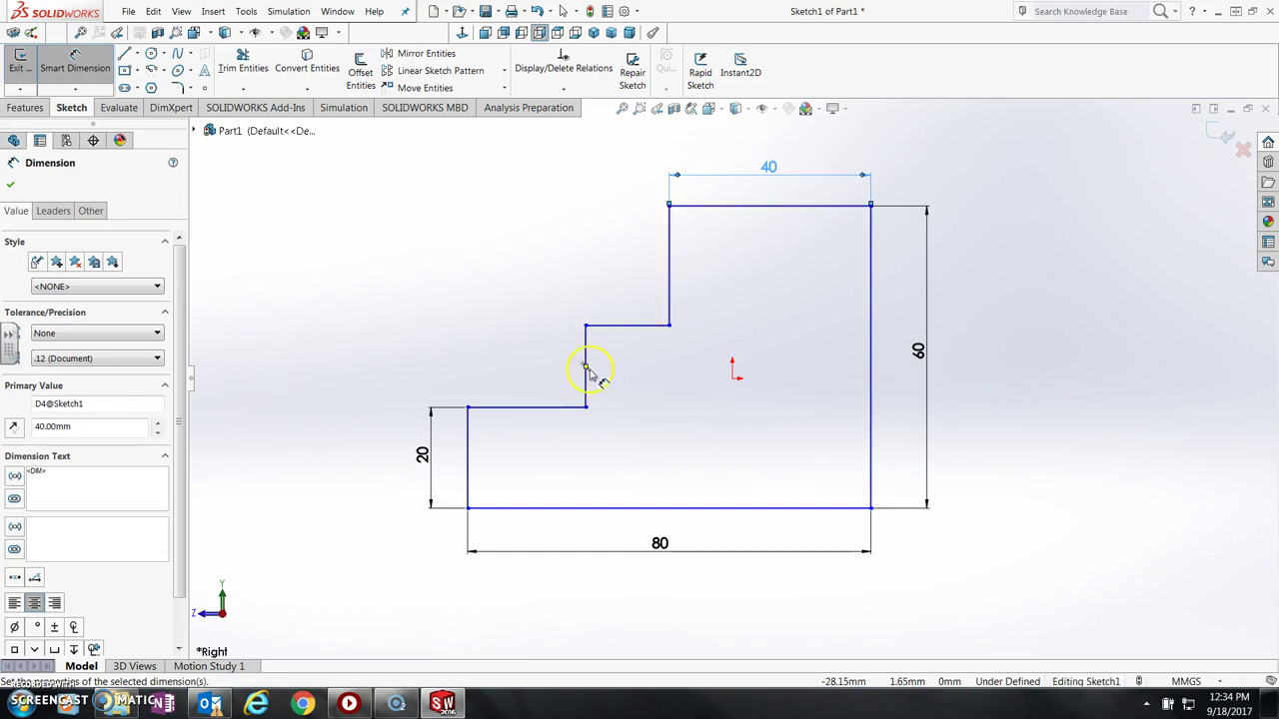
{"action": "left_click", "coordinate": [585, 386]}
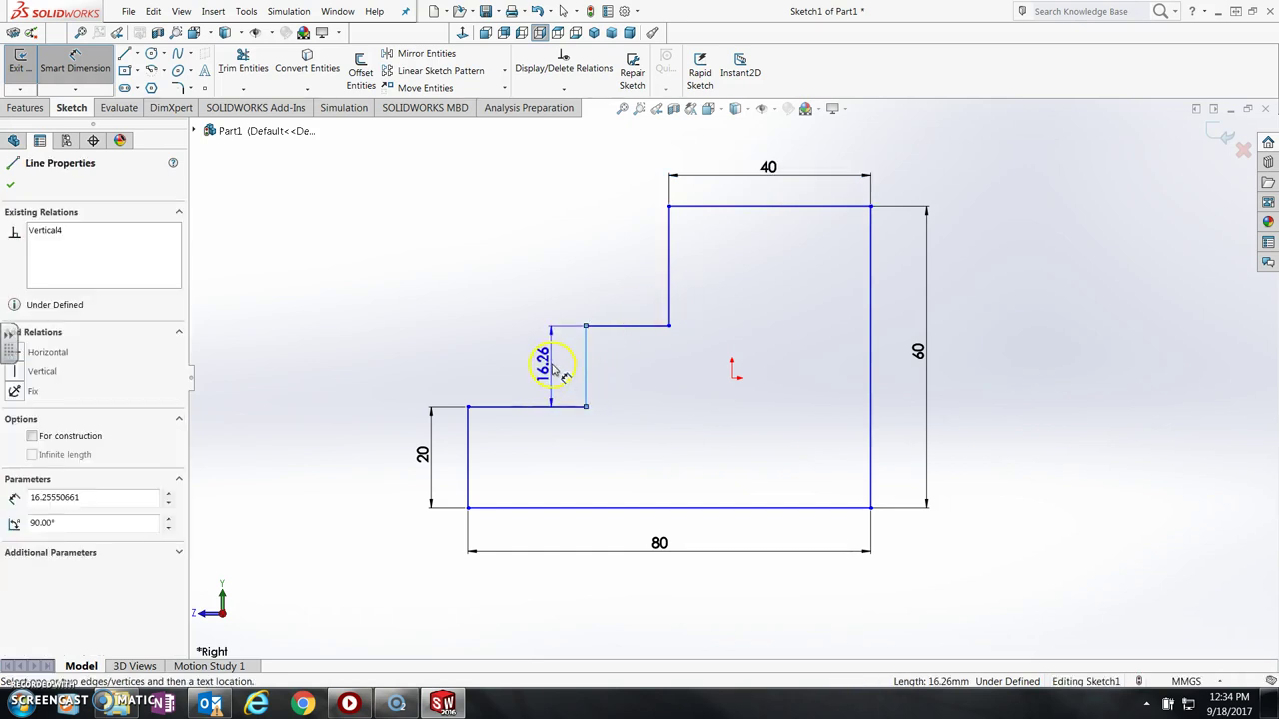
{"action": "left_click", "coordinate": [554, 383]}
{"action": "type", "text": "20"}
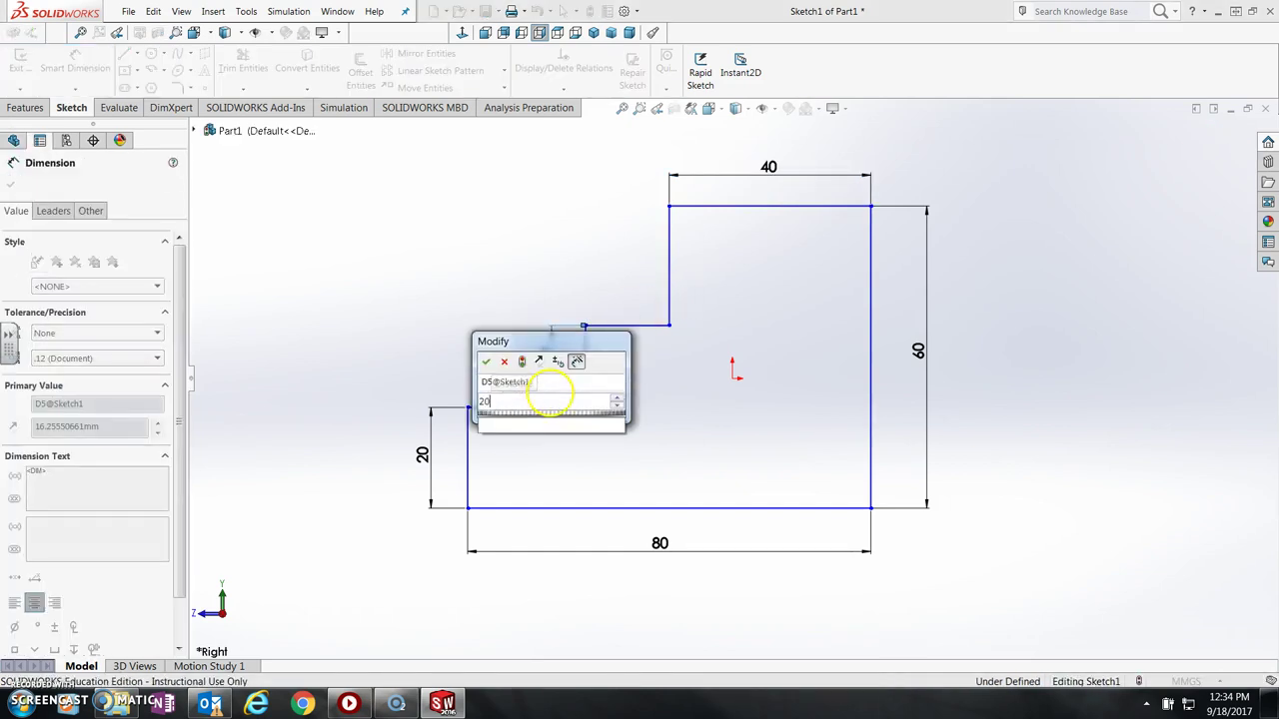
{"action": "key", "text": "Return"}
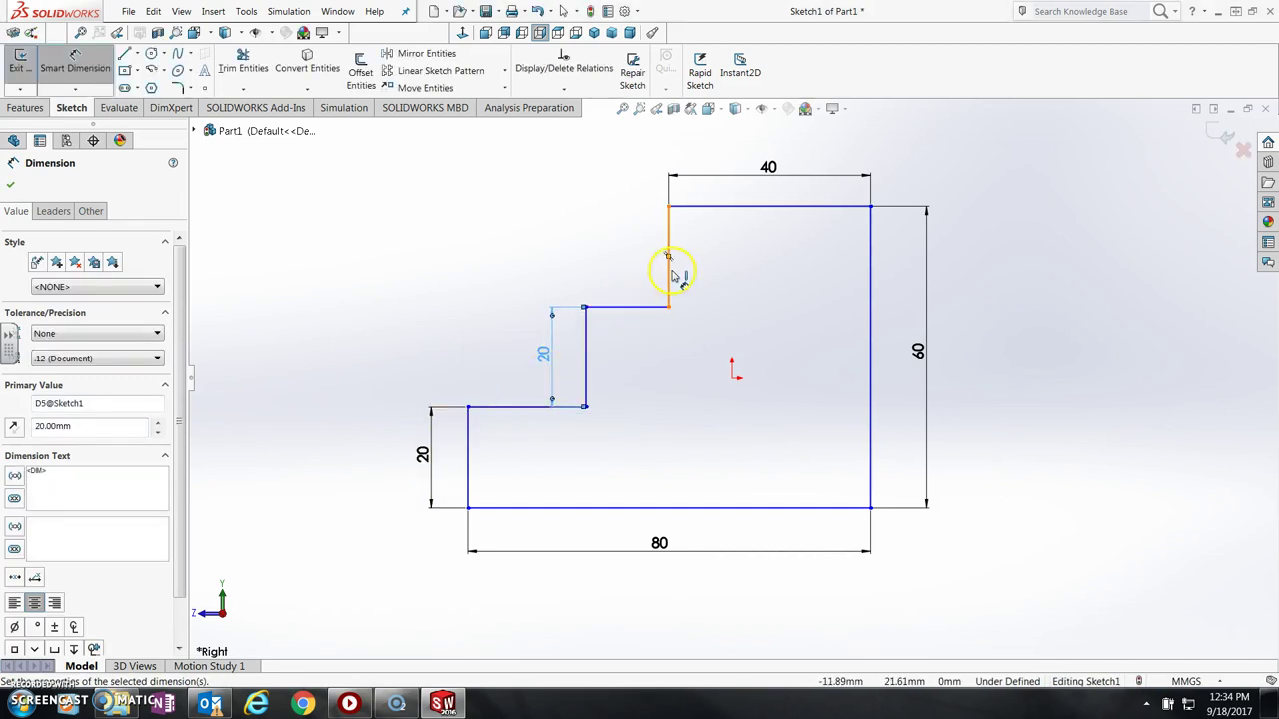
{"action": "left_click", "coordinate": [610, 309]}
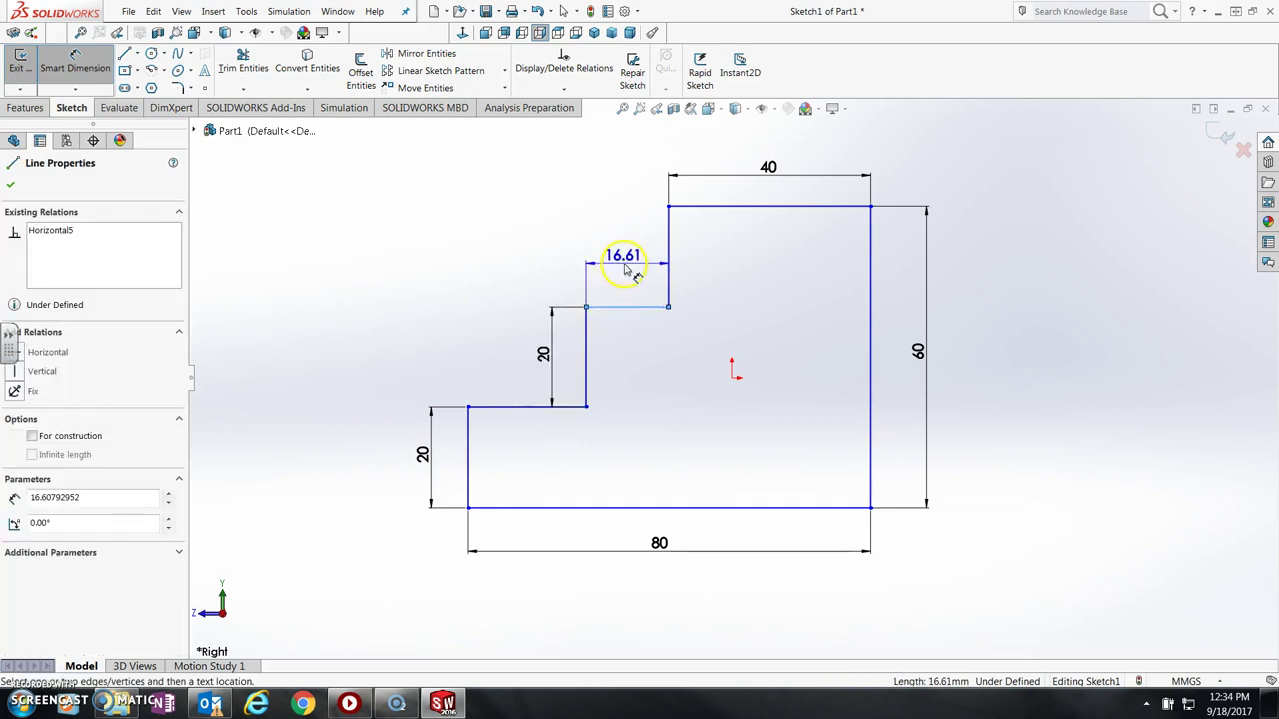
{"action": "left_click", "coordinate": [631, 272]}
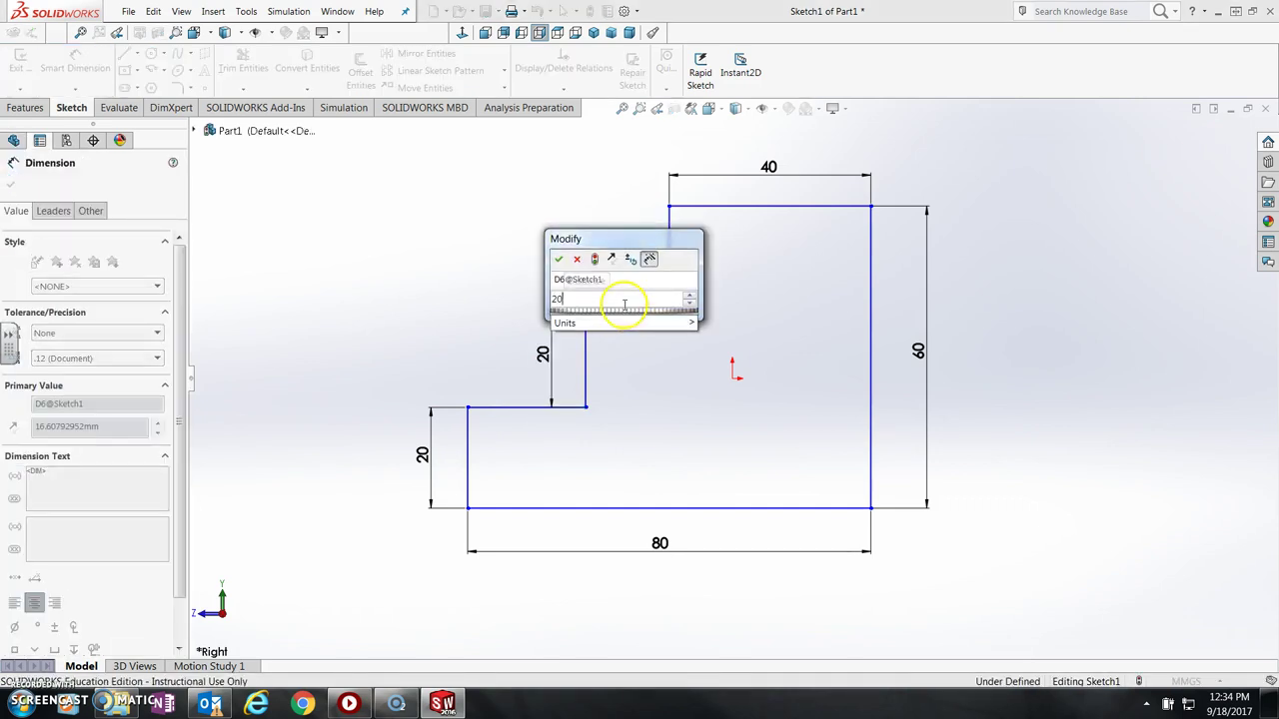
{"action": "key", "text": "Return"}
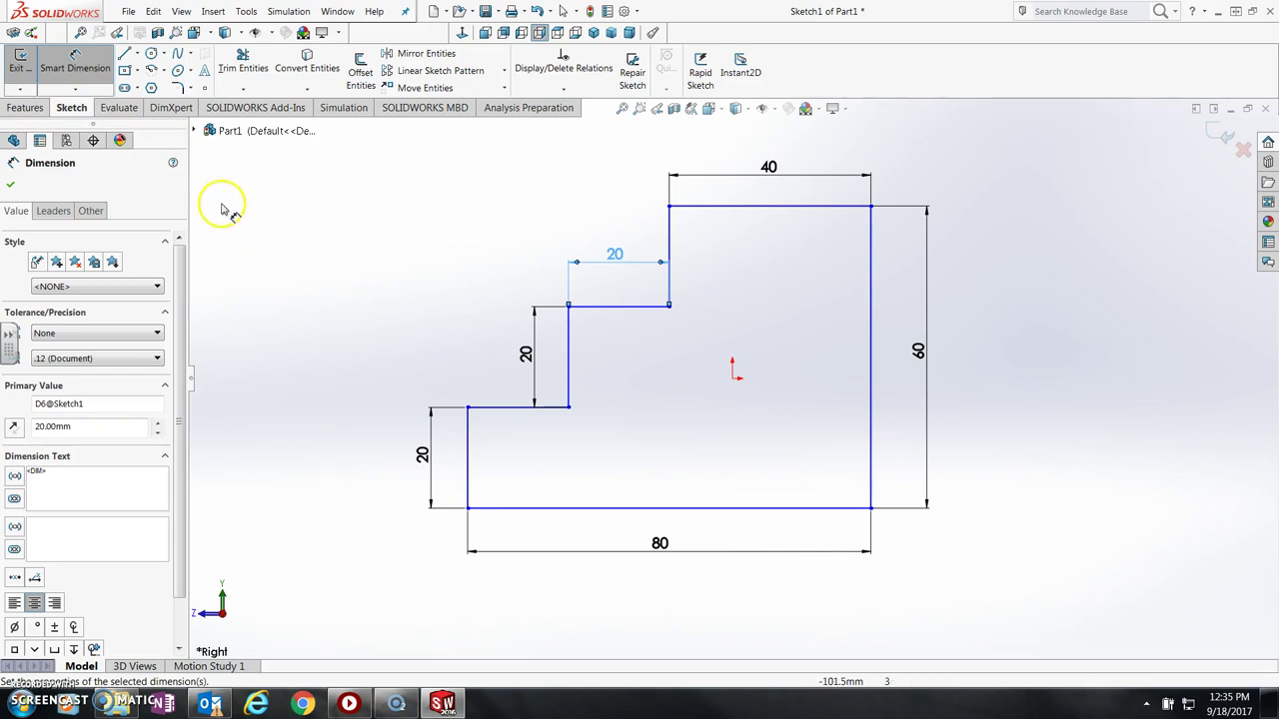
Step: Extrude the stair sketch with Extruded Boss/Base to a Blind depth of 40 mm
{"action": "left_click", "coordinate": [27, 108]}
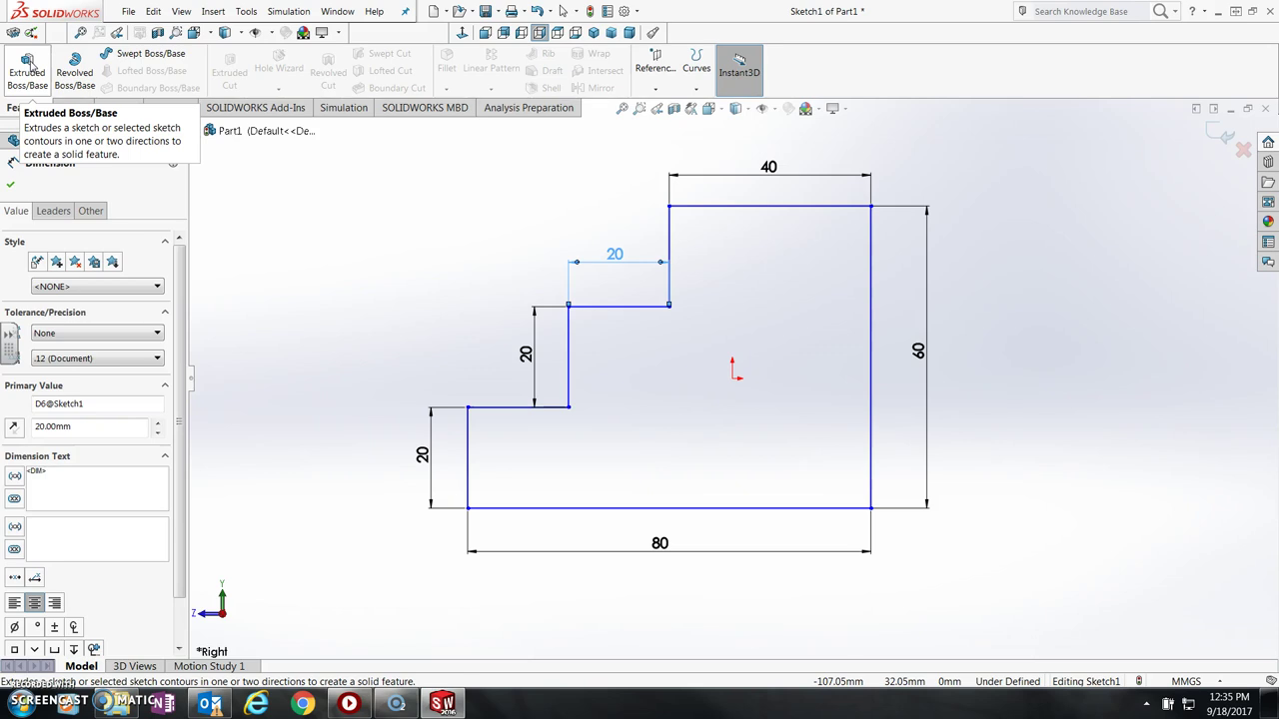
{"action": "left_click", "coordinate": [28, 66]}
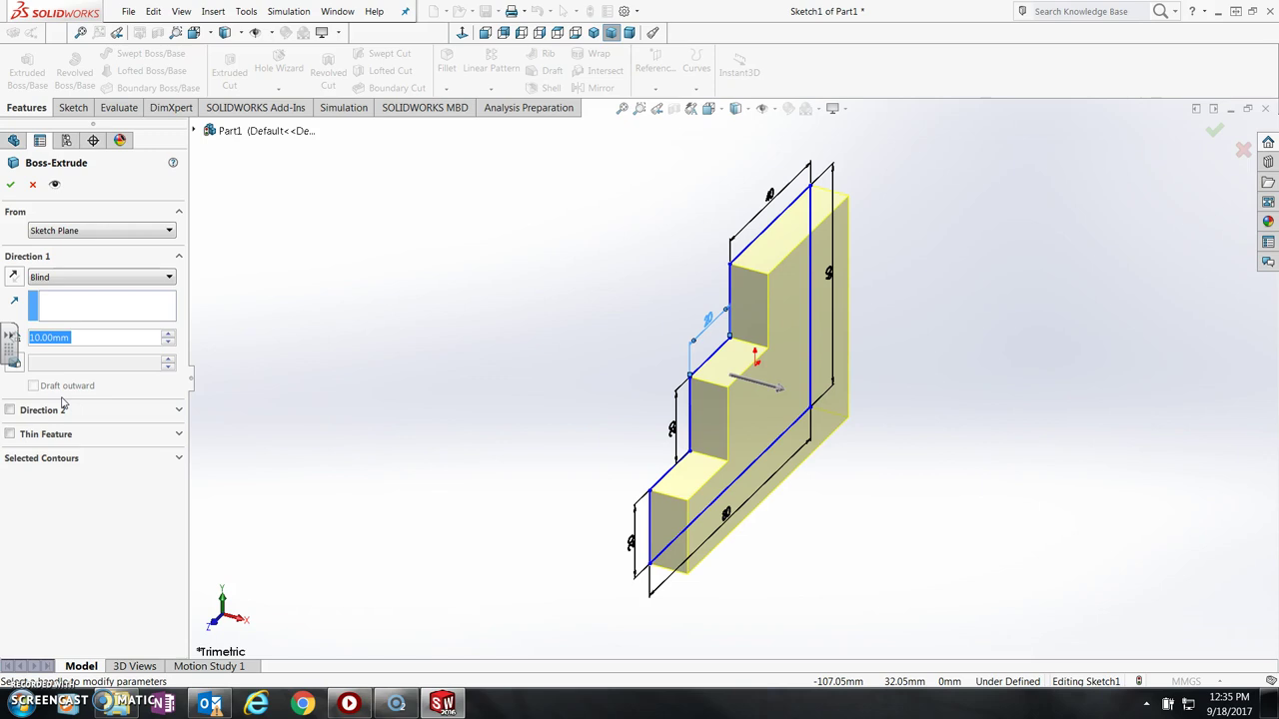
{"action": "type", "text": "40"}
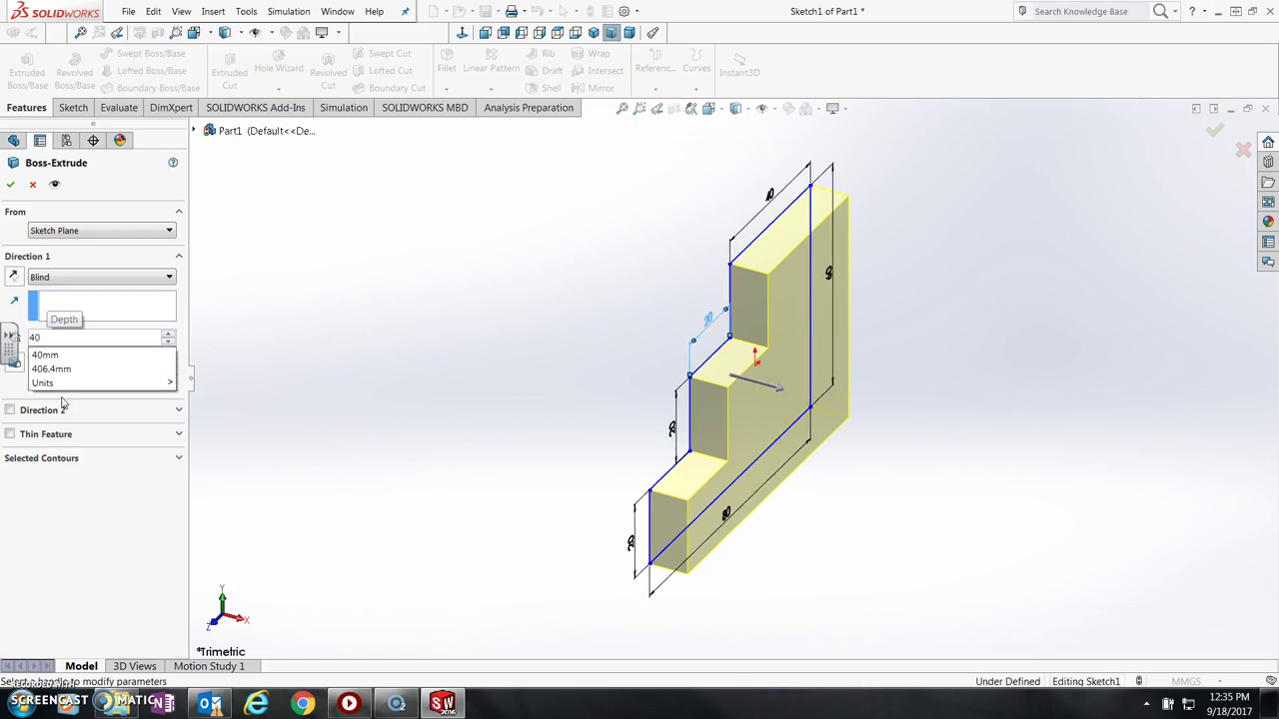
{"action": "key", "text": "Return"}
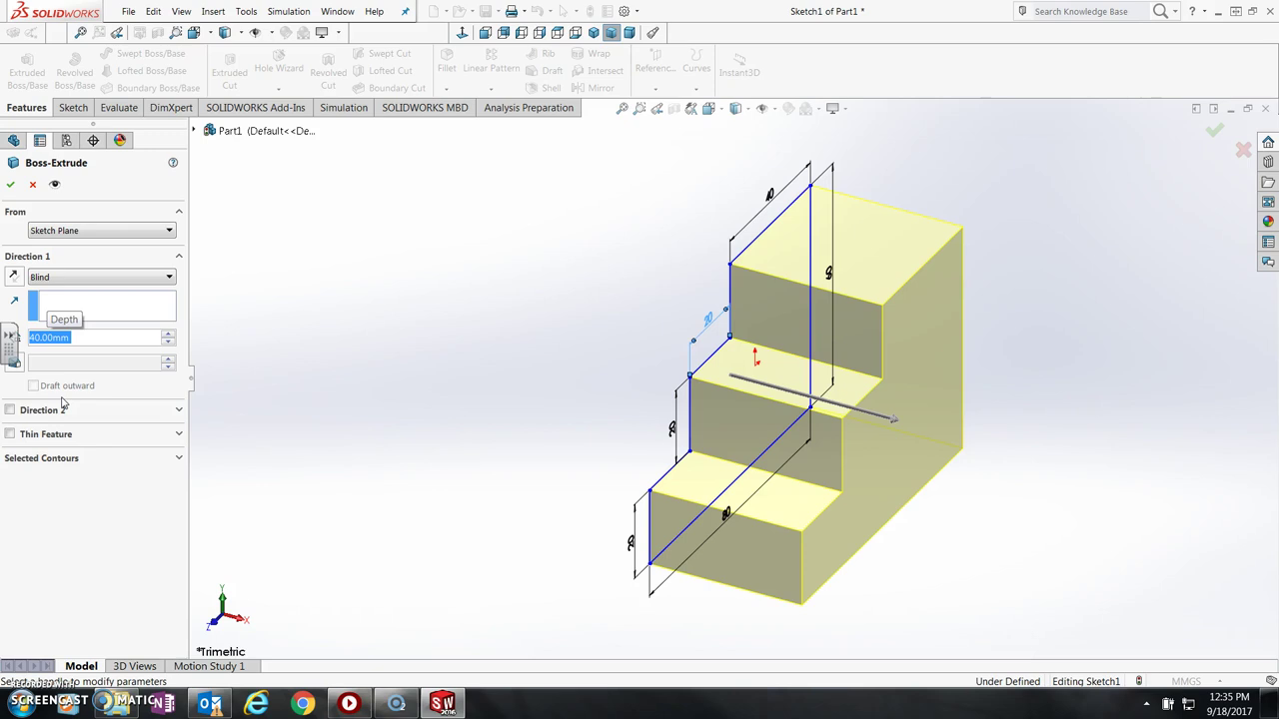
{"action": "mouse_move", "coordinate": [822, 323]}
{"action": "left_mouse_down"}
{"action": "mouse_move", "coordinate": [810, 323]}
{"action": "mouse_move", "coordinate": [796, 382]}
{"action": "left_mouse_up"}
{"action": "left_click", "coordinate": [10, 185]}
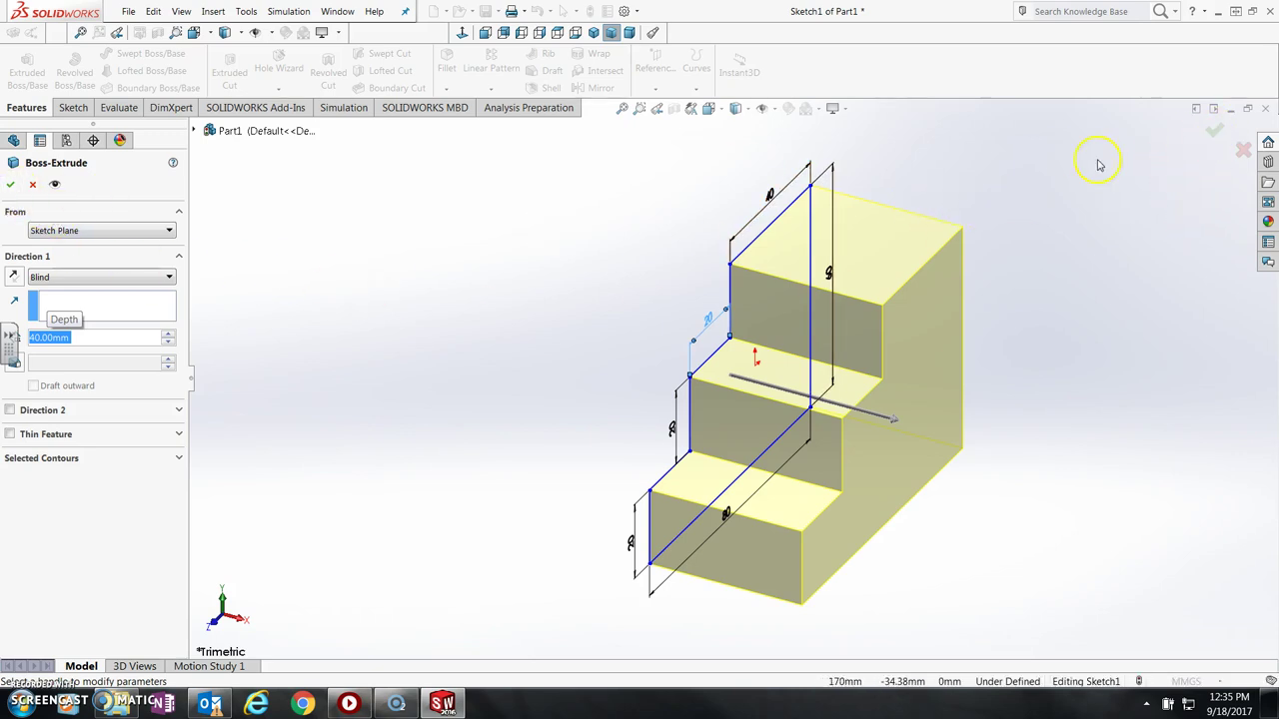
{"action": "left_click", "coordinate": [1218, 135]}
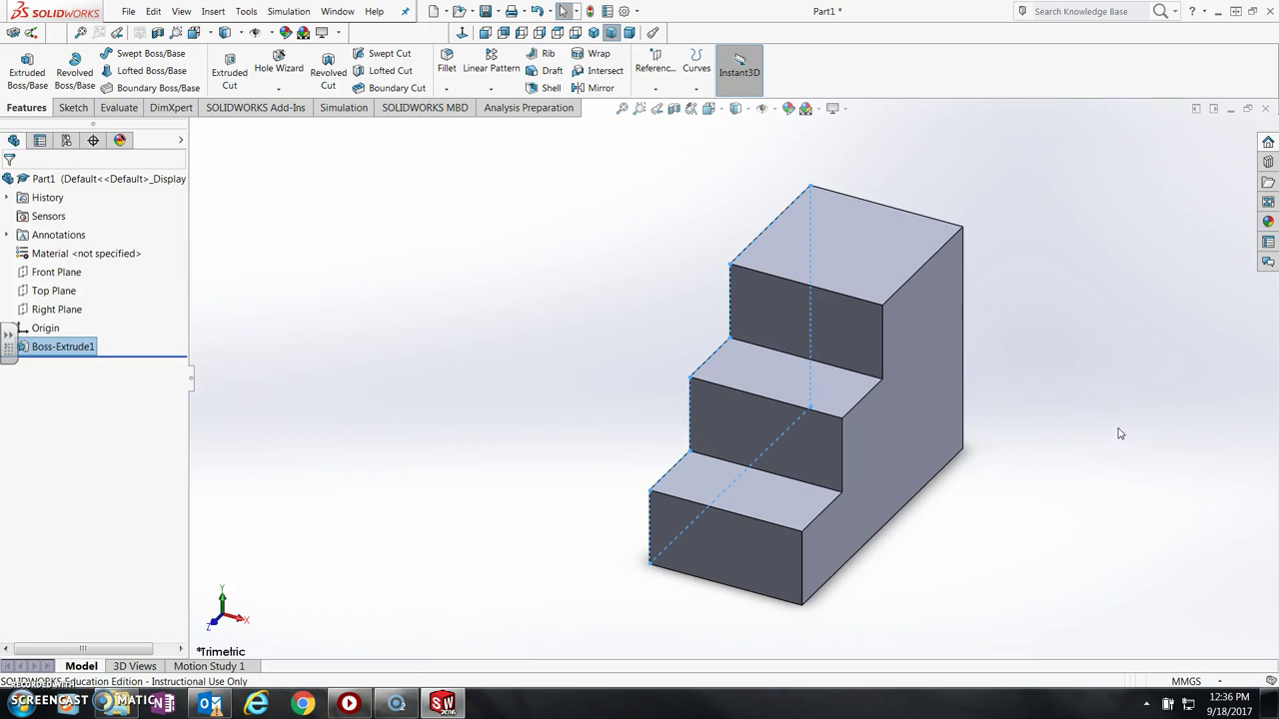
Step: Orbit the three-step stair block from several angles, then return it to the isometric view with Ctrl+7
{"action": "middle_click_drag", "start_coordinate": [1116, 426], "coordinate": [1132, 321]}
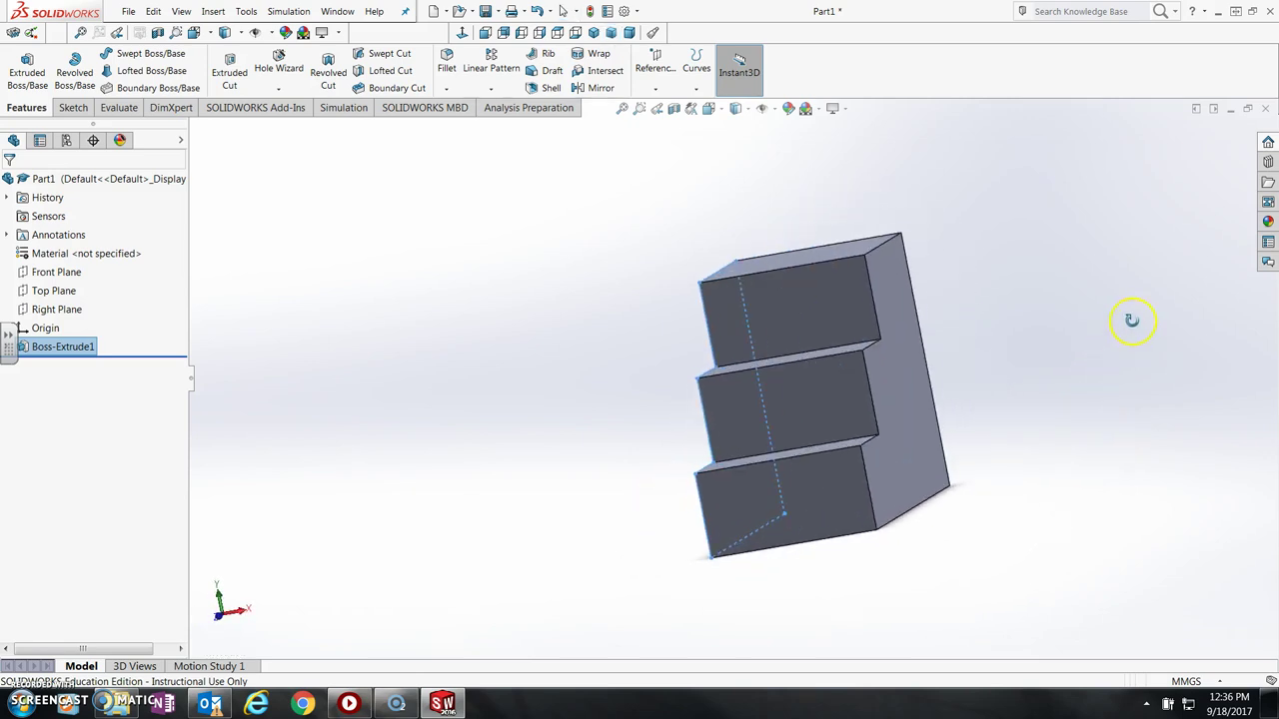
{"action": "middle_click_drag", "start_coordinate": [622, 371], "coordinate": [990, 356]}
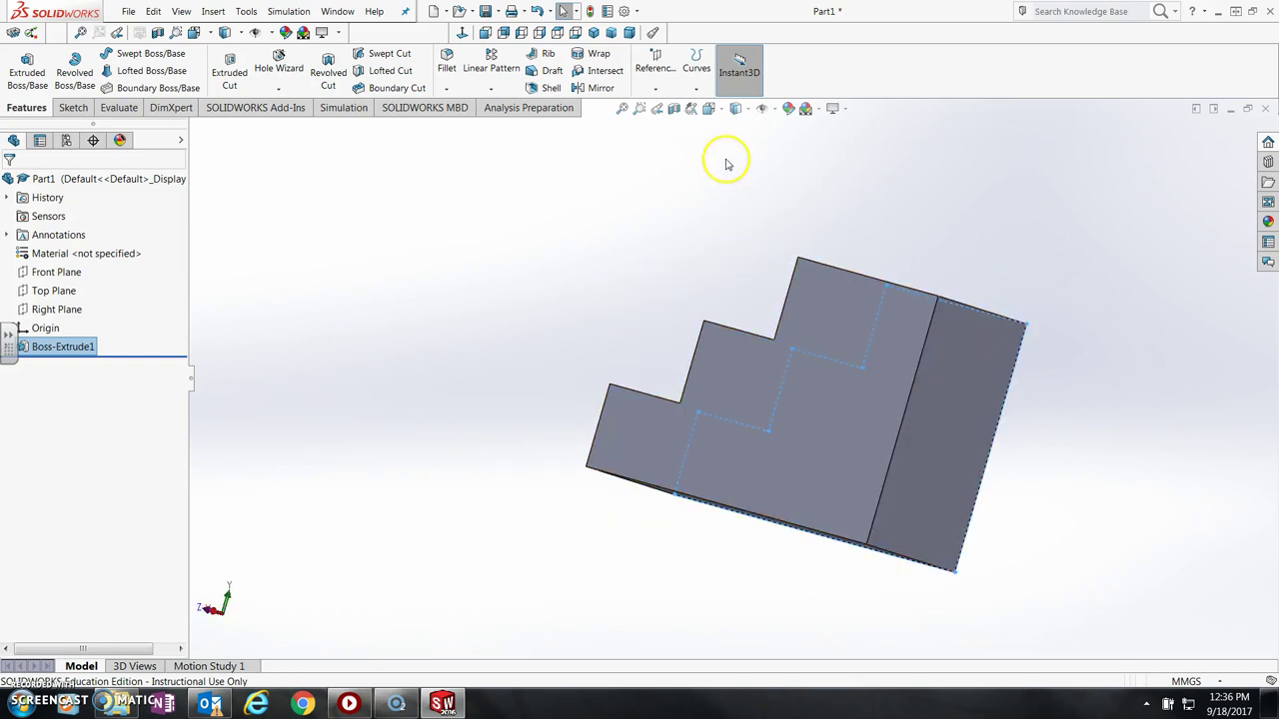
{"action": "left_click", "coordinate": [710, 108]}
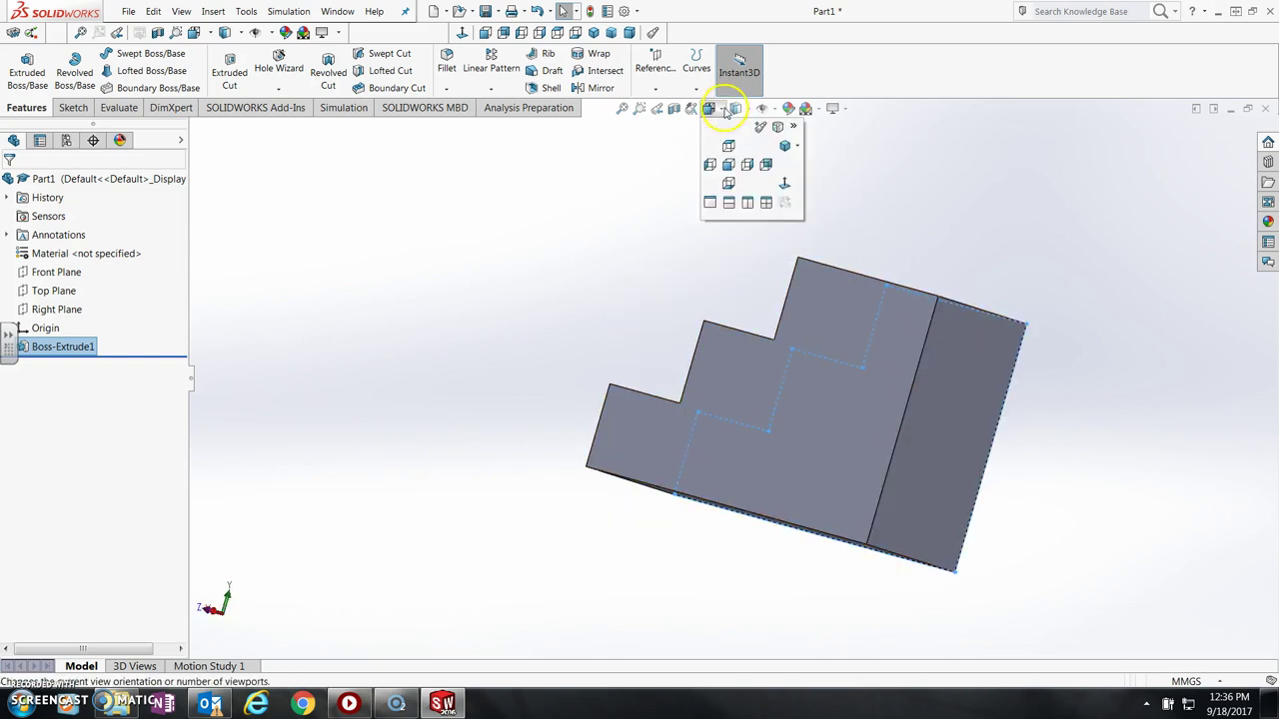
{"action": "left_click", "coordinate": [785, 147]}
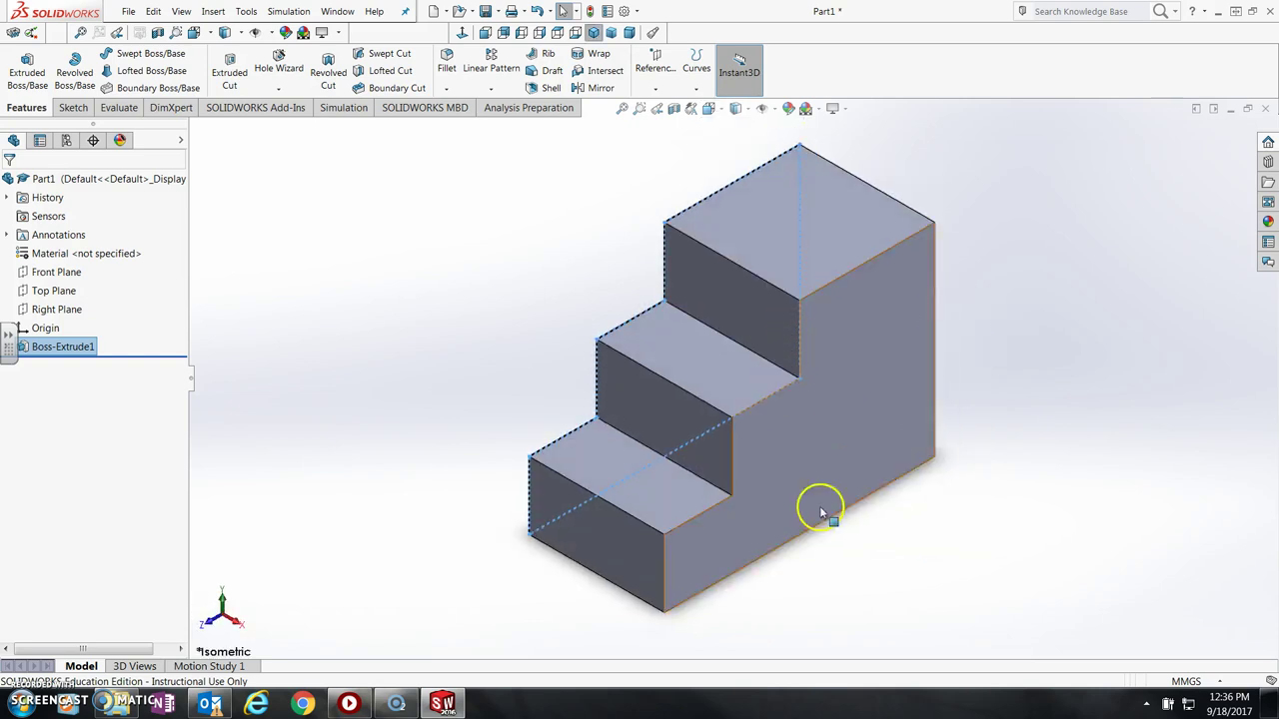
{"action": "middle_click_drag", "start_coordinate": [846, 626], "coordinate": [948, 525]}
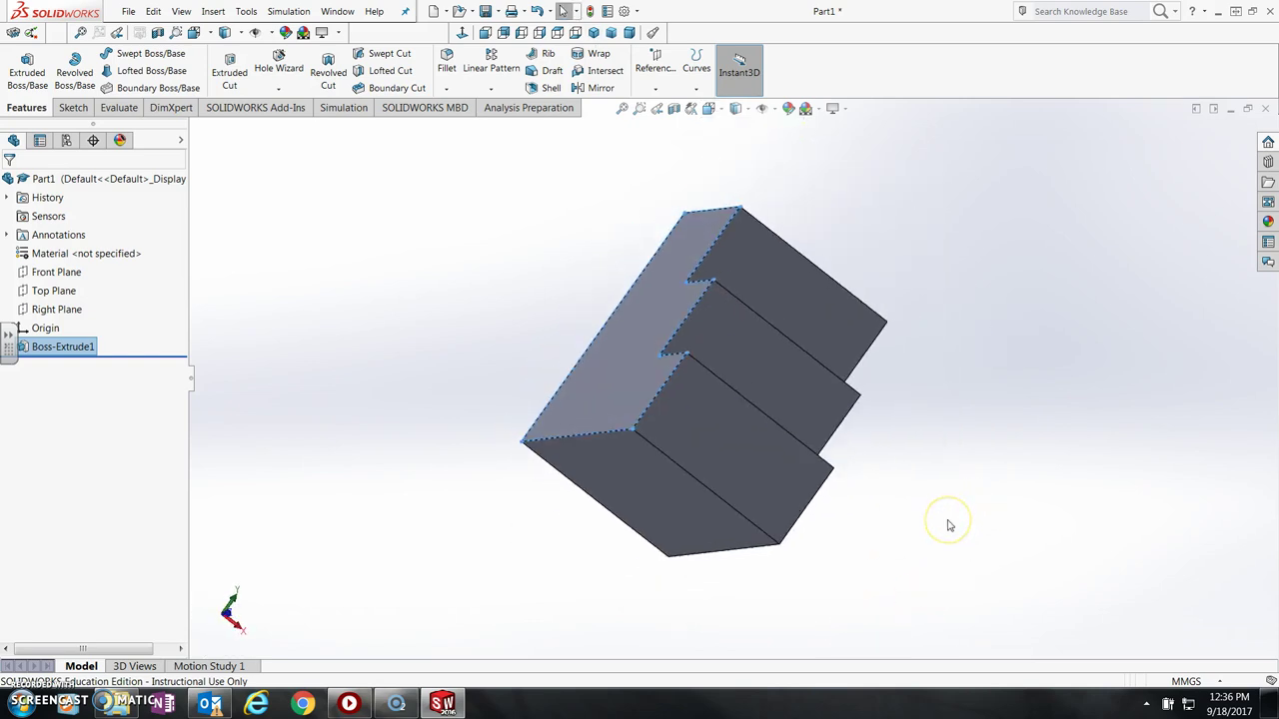
{"action": "key", "text": "ctrl+7"}
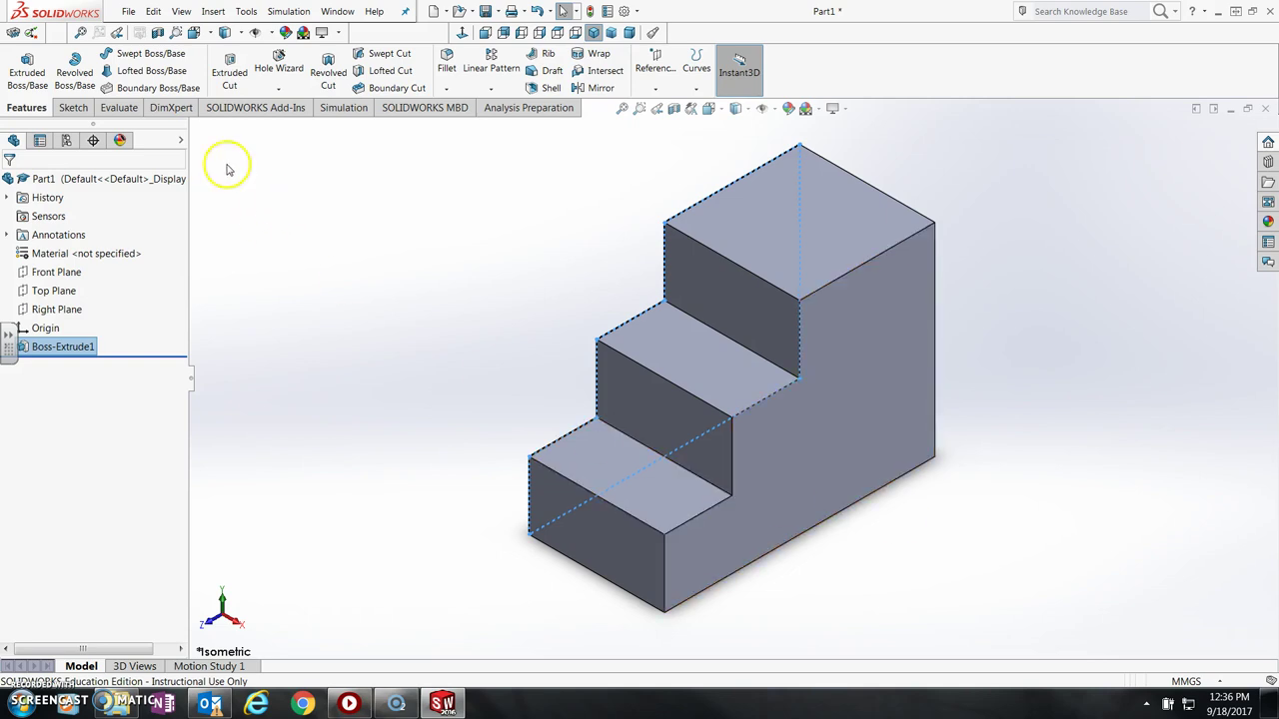
Step: Save the part as Firsname.Lastname_Stairs in the Desktop > user folder > sketchup folder
{"action": "left_click", "coordinate": [127, 13]}
{"action": "left_click", "coordinate": [150, 149]}
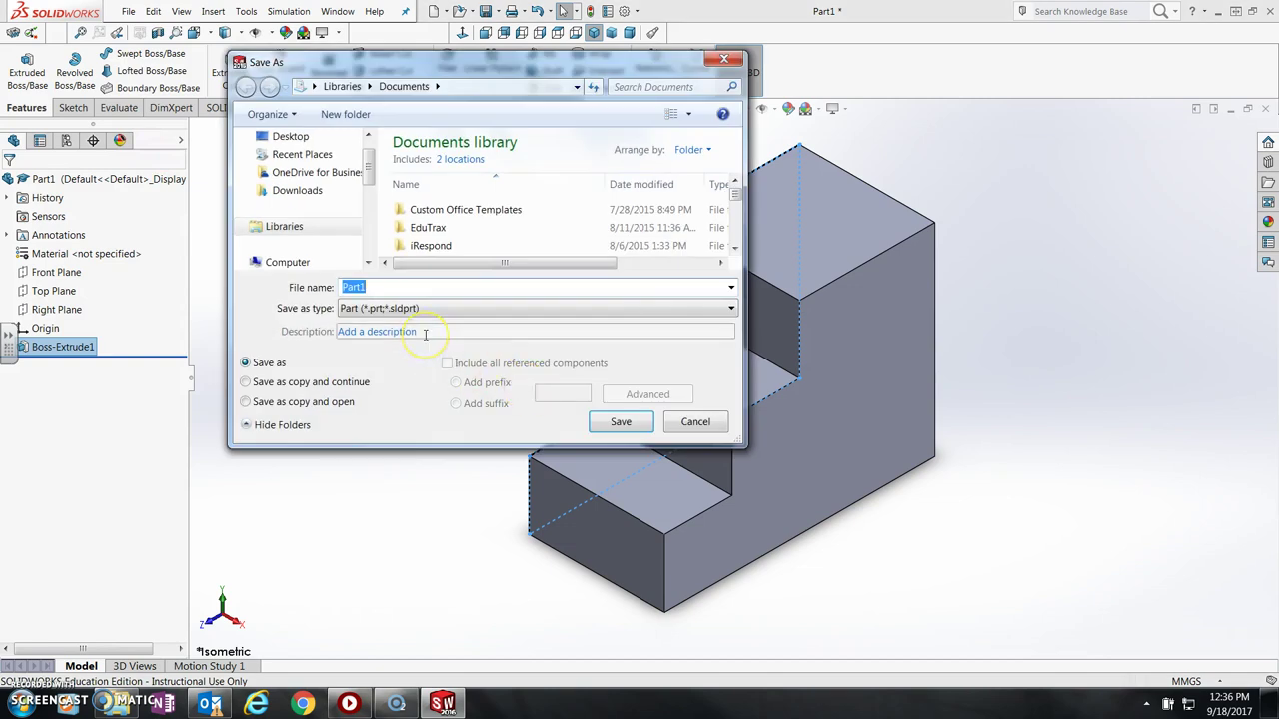
{"action": "type", "text": "Firs"}
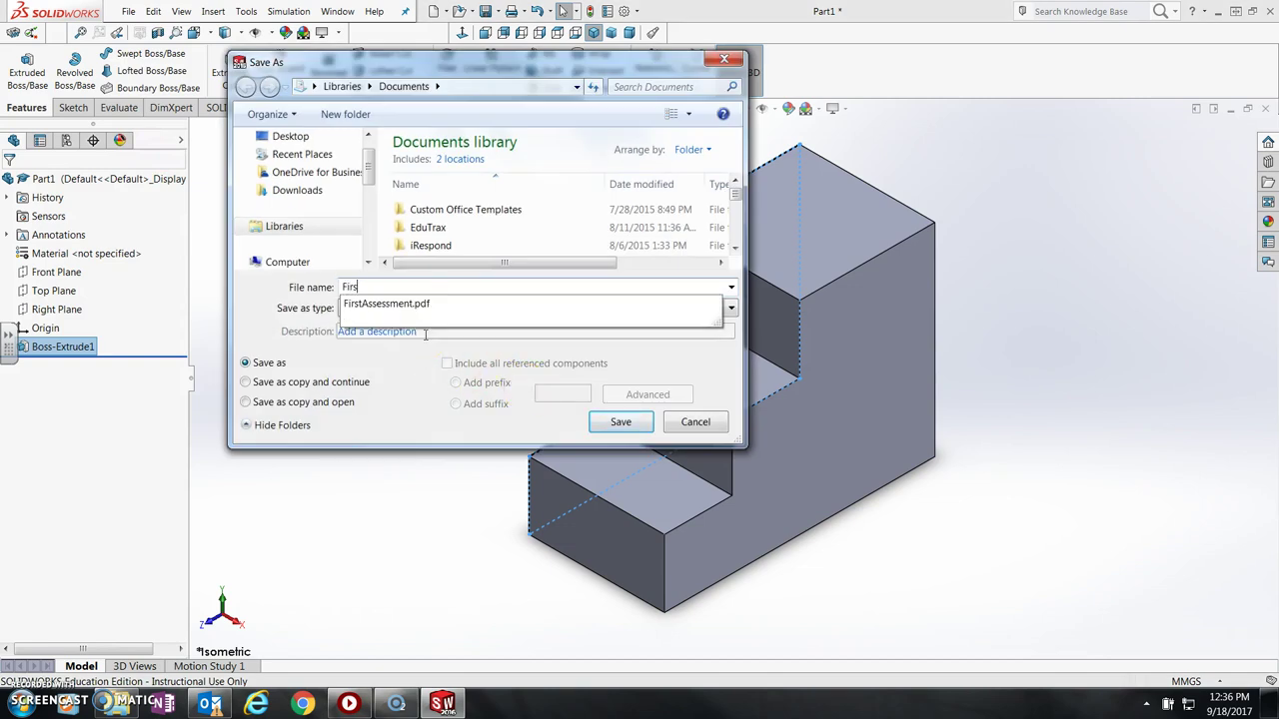
{"action": "type", "text": "name.Lastname_"}
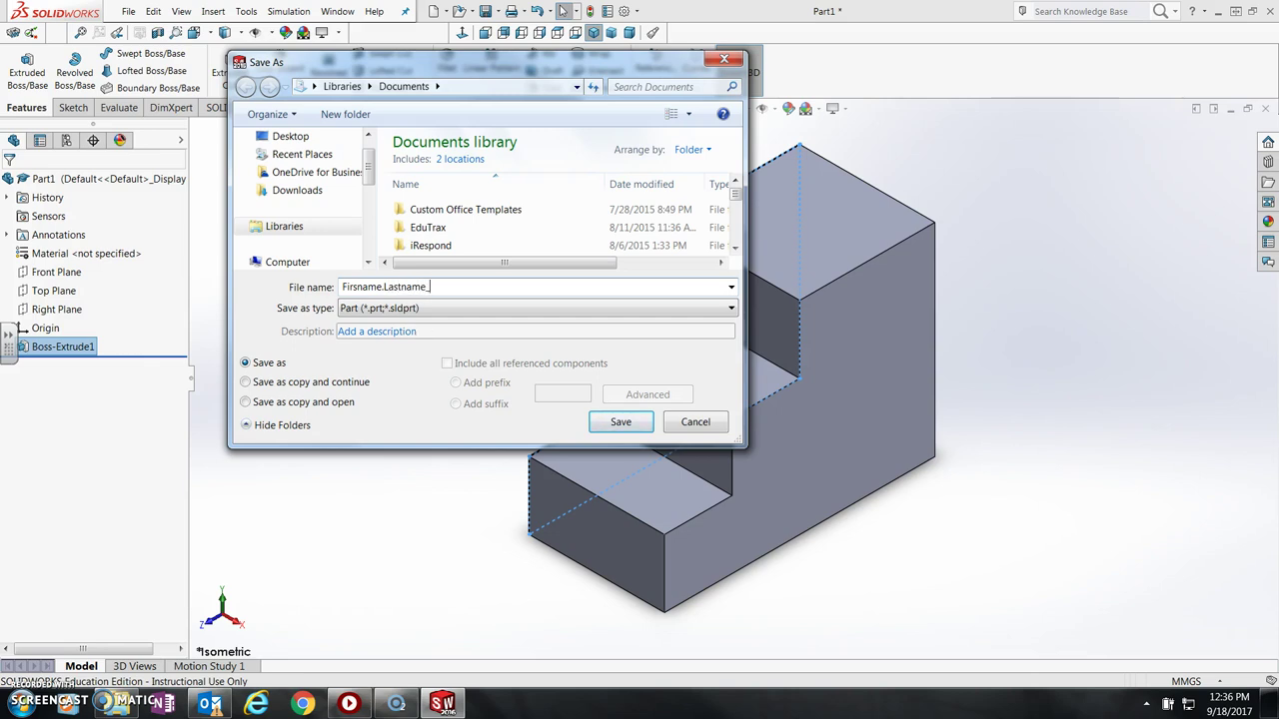
{"action": "type", "text": "rs"}
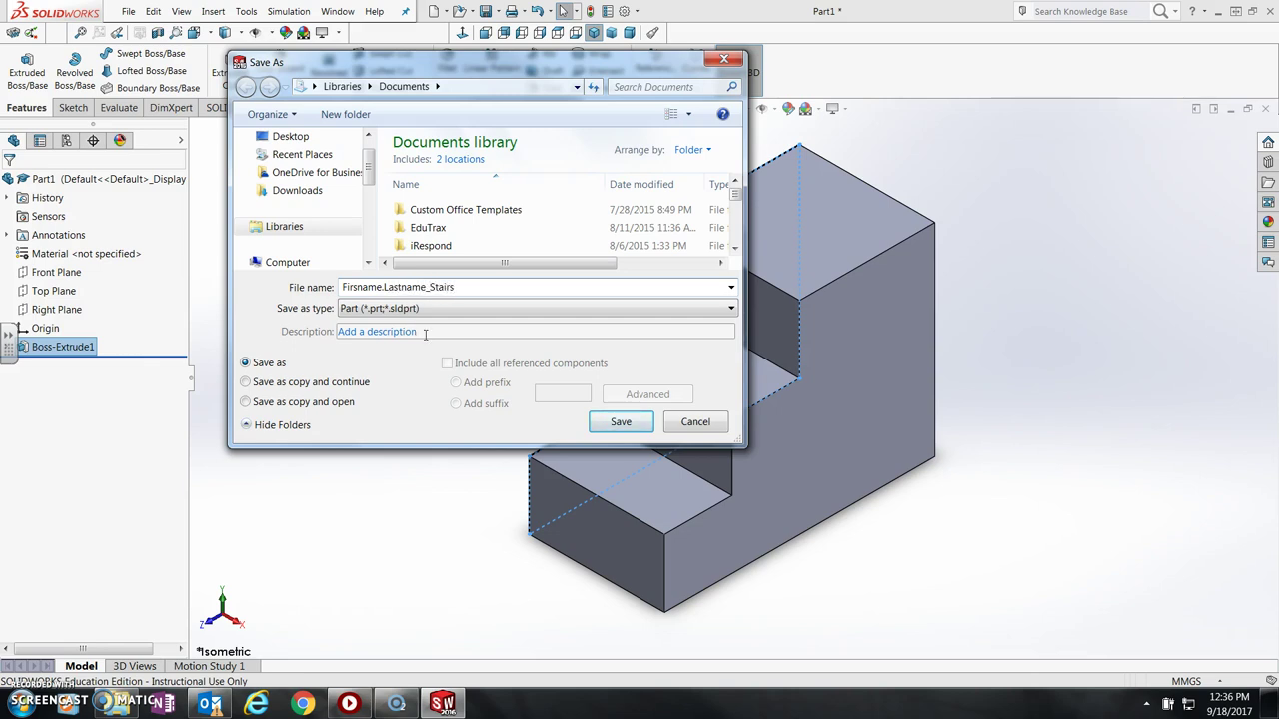
{"action": "left_click", "coordinate": [289, 137]}
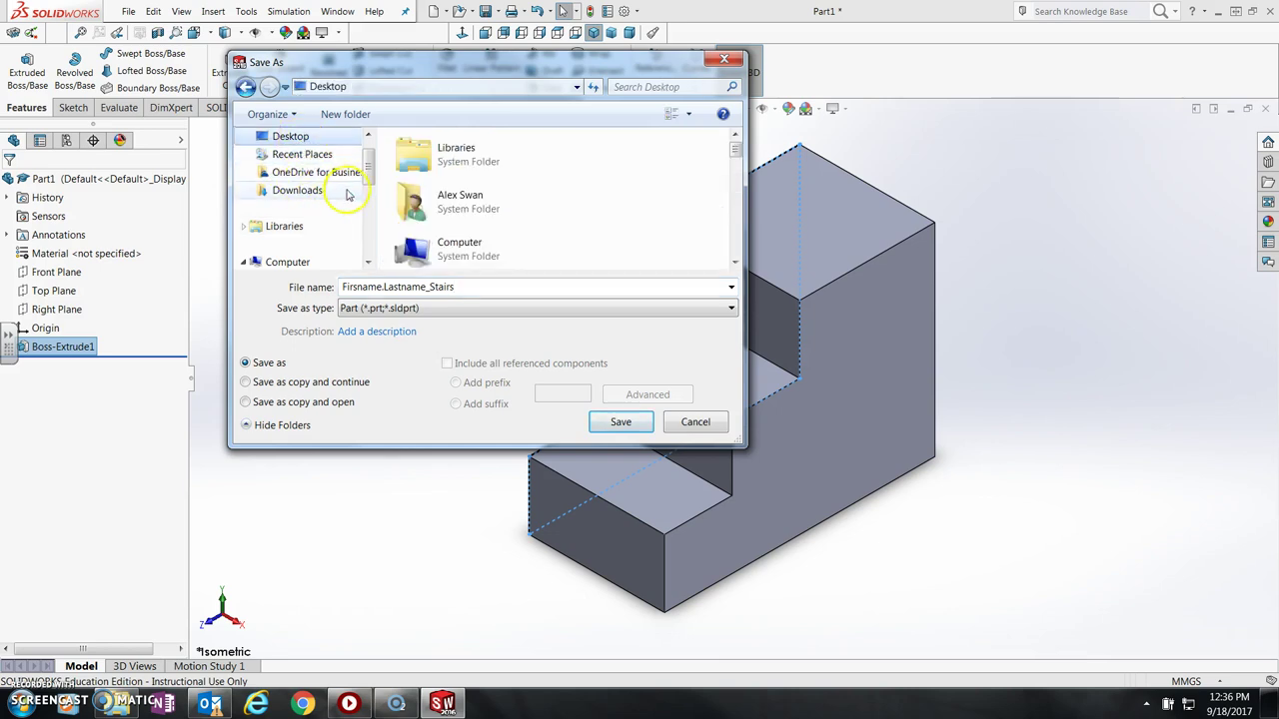
{"action": "left_click", "coordinate": [444, 205]}
{"action": "double_click", "coordinate": [445, 204]}
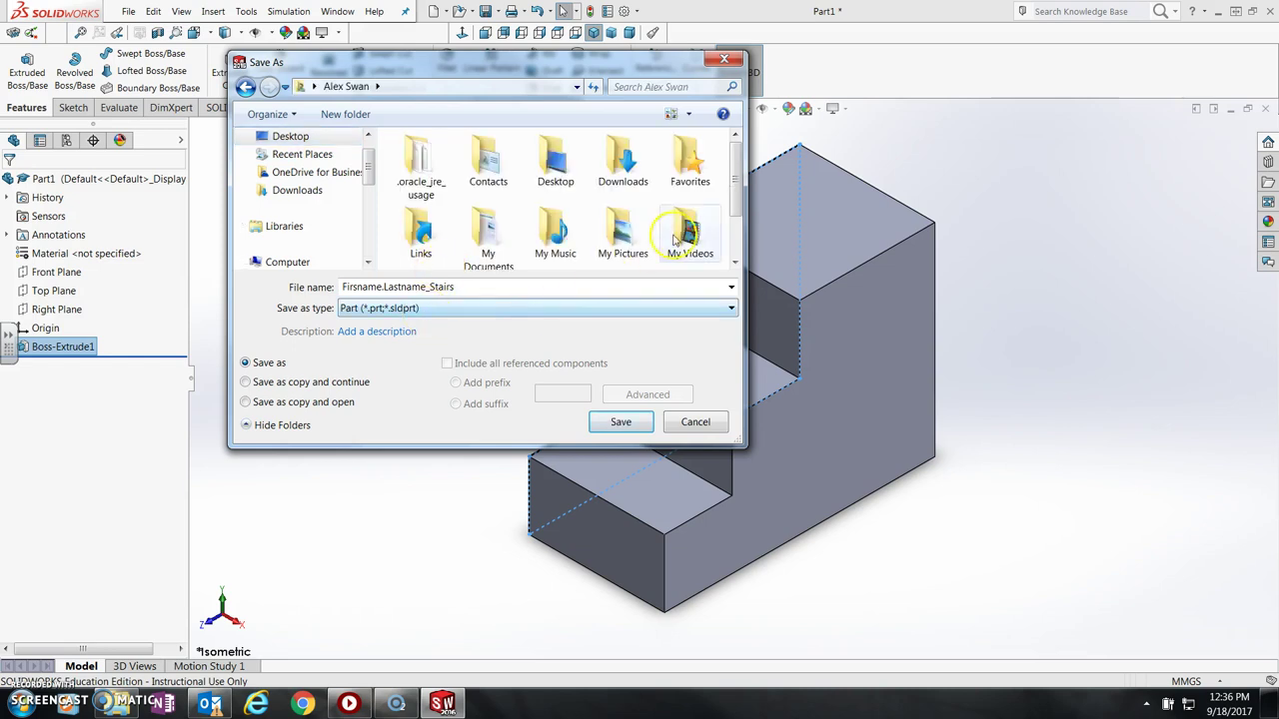
{"action": "left_click_drag", "start_coordinate": [736, 169], "coordinate": [736, 242]}
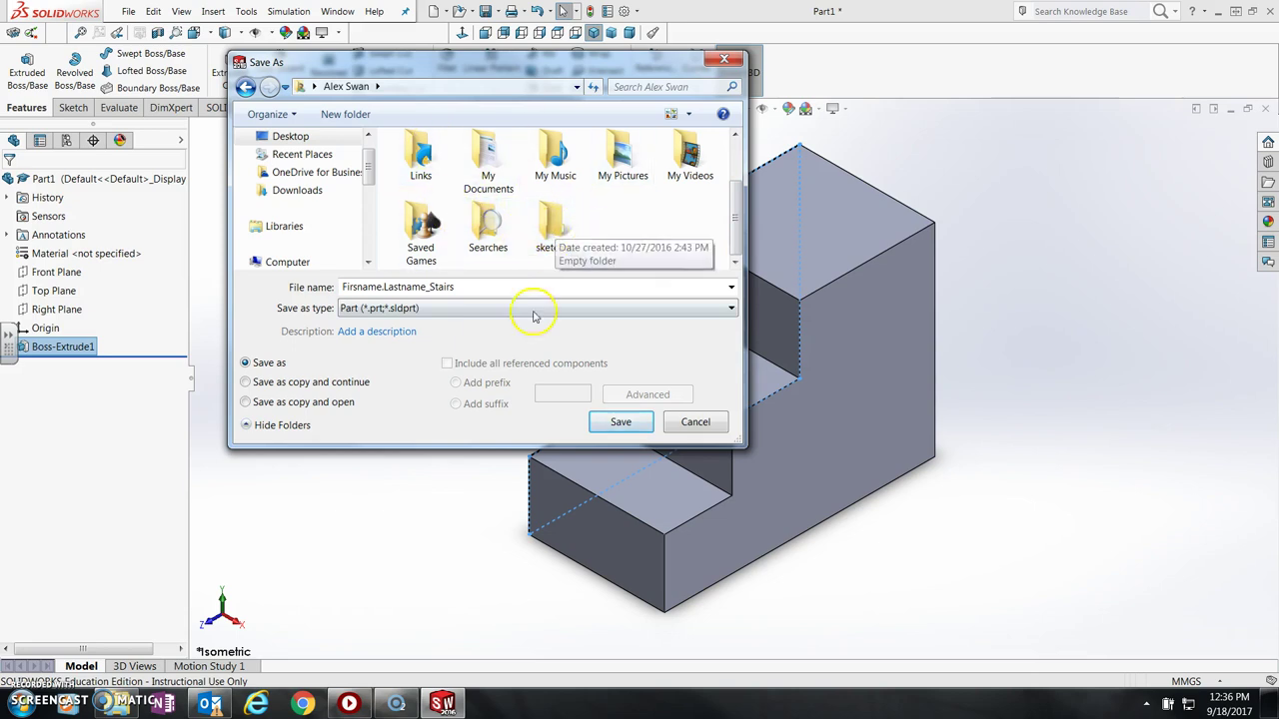
{"action": "double_click", "coordinate": [556, 228]}
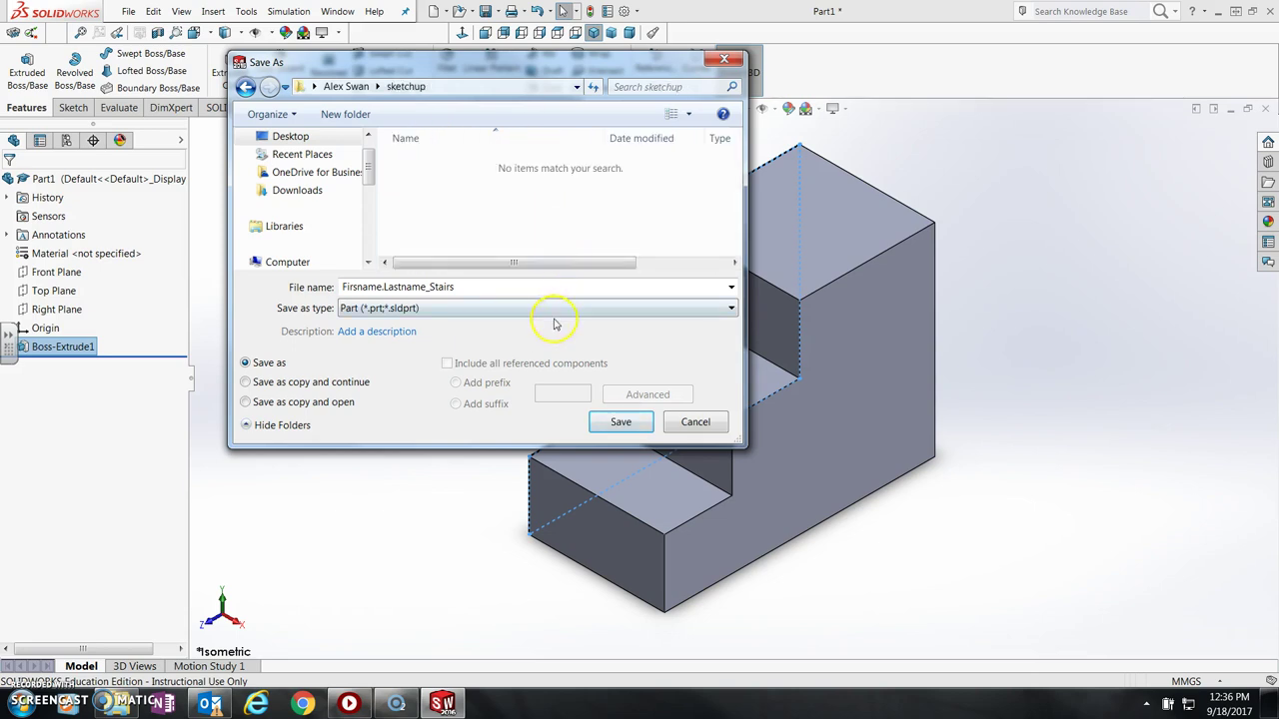
{"action": "left_click", "coordinate": [620, 423]}
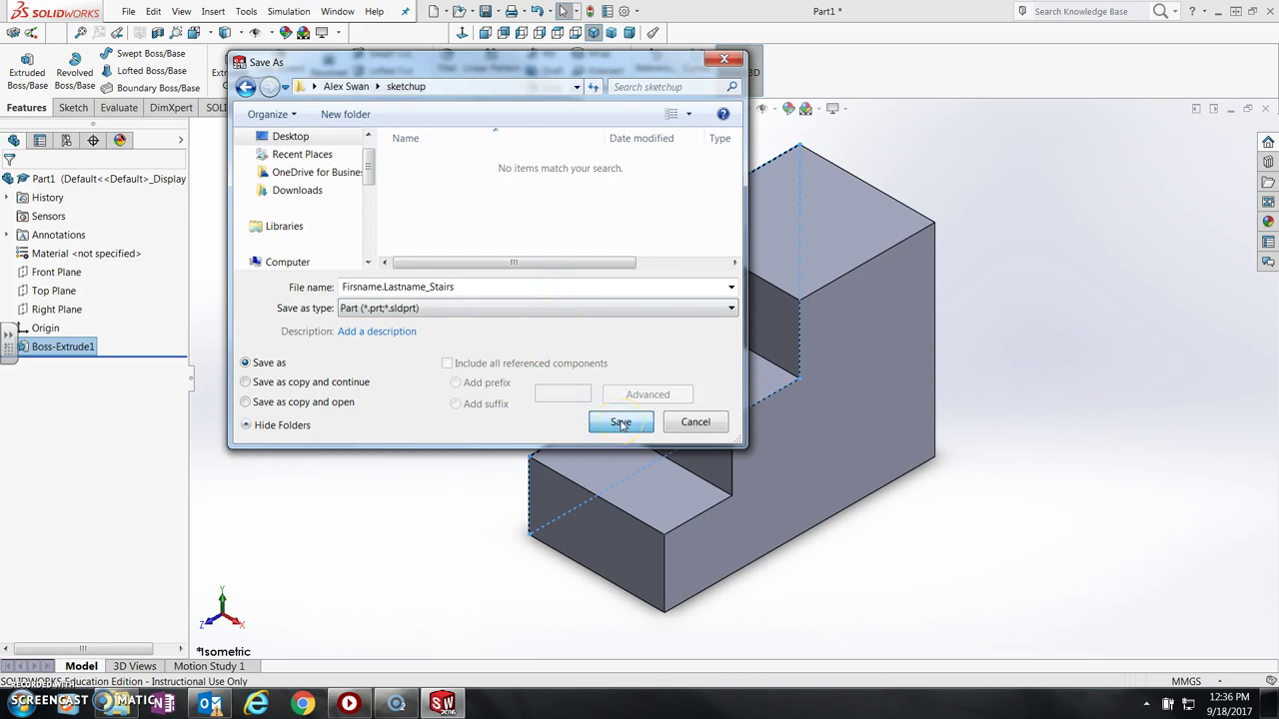